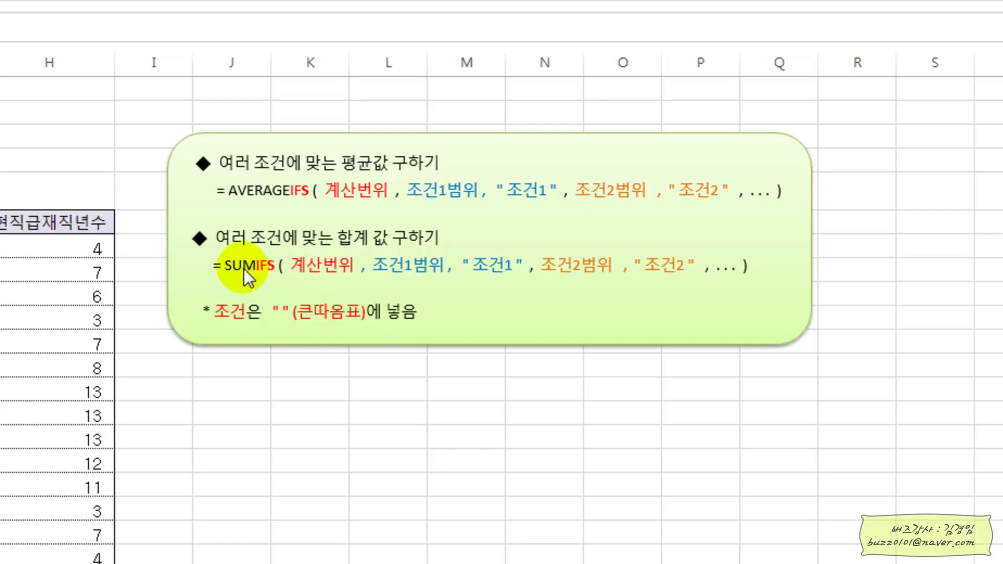
# - Replace SUM with COUNT in the second formula of the green note box so the function reads COUNTIFS
pyautogui.doubleClick(223, 265)
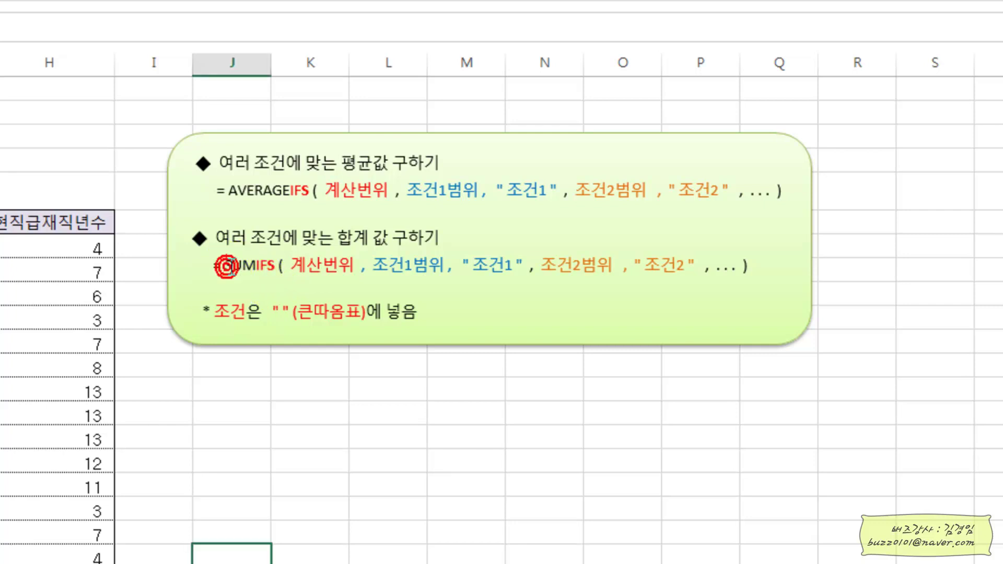
pyautogui.click(255, 267)
pyautogui.press('BackSpace')
pyautogui.press('BackSpace')
pyautogui.press('BackSpace')
pyautogui.write('CO')
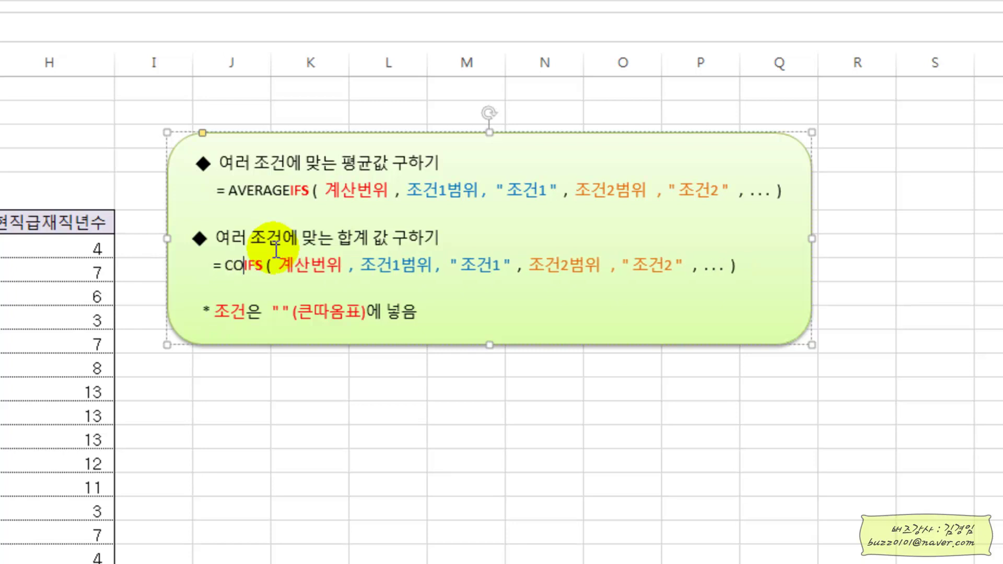
pyautogui.write('UN')
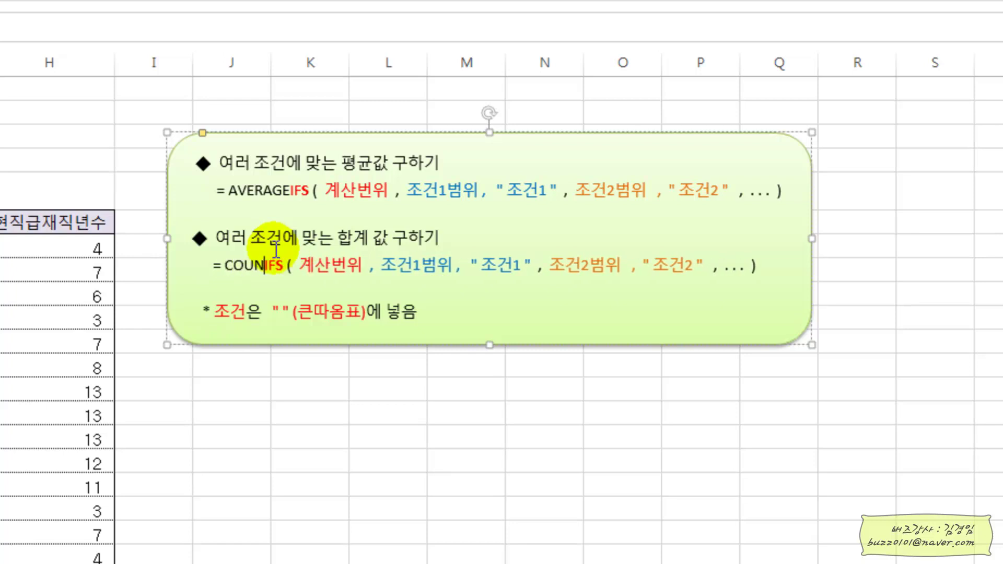
pyautogui.write('T')
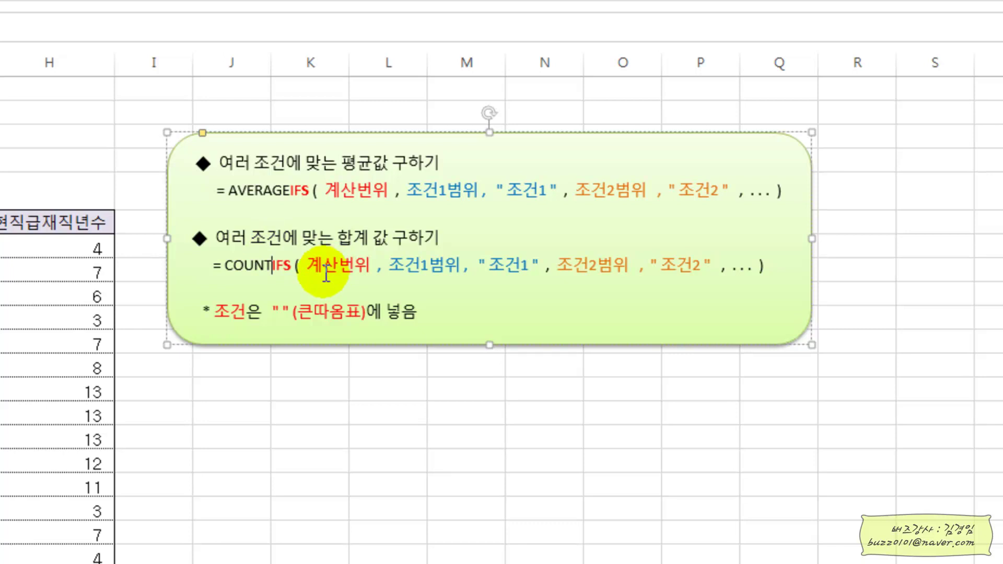
# - Delete the 계산범위 argument and its comma from the COUNTIFS syntax in the note box
pyautogui.moveTo(306, 266); pyautogui.dragTo(377, 269)
pyautogui.press('Delete')
pyautogui.press('Delete')
pyautogui.press('Delete')
pyautogui.press('Delete')
pyautogui.press('Delete')
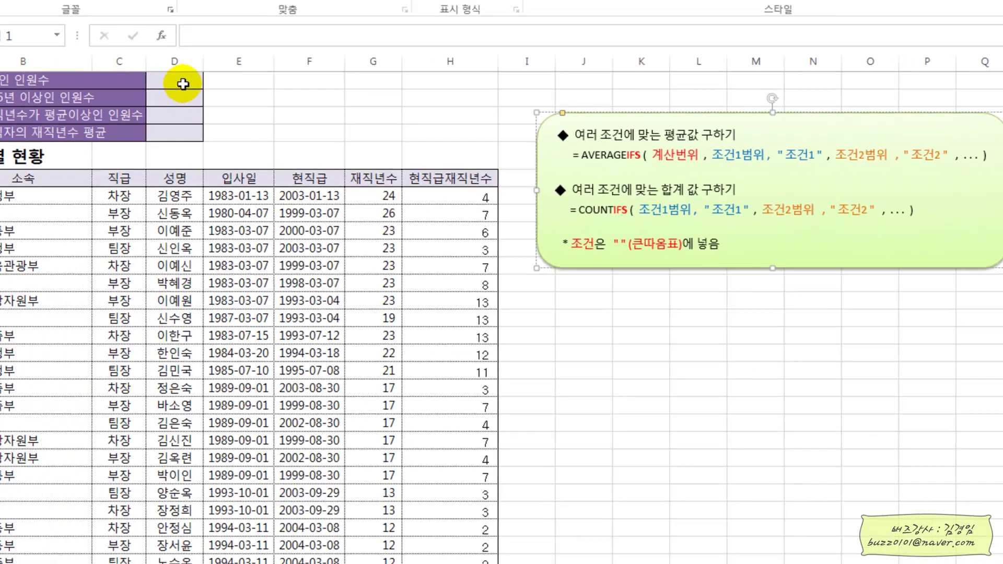
# - Begin a COUNTIFS formula in cell D1 with the 재직년수 values G7:G28 as the first criteria range
pyautogui.click(293, 81)
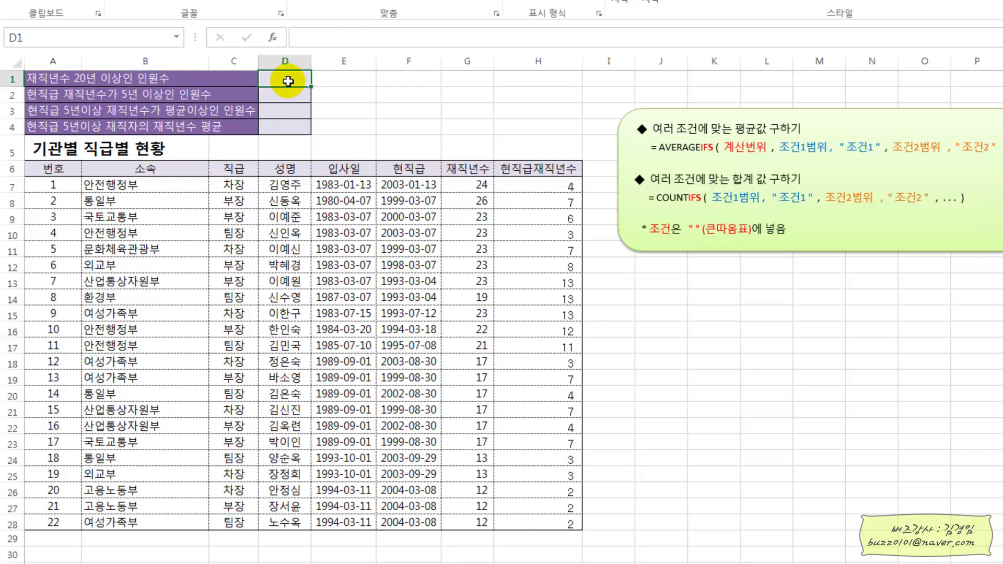
pyautogui.write('=COUNT')
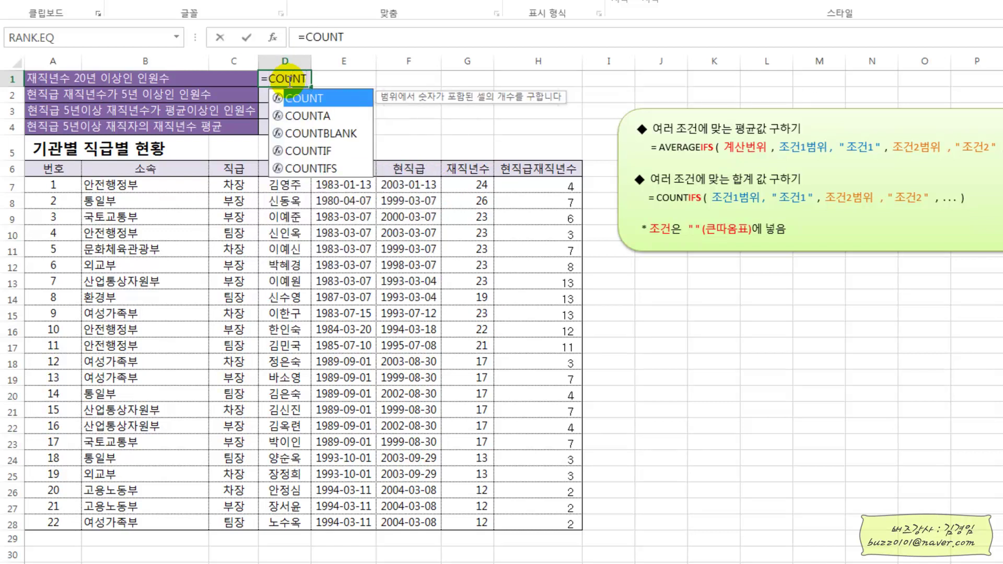
pyautogui.write('IF')
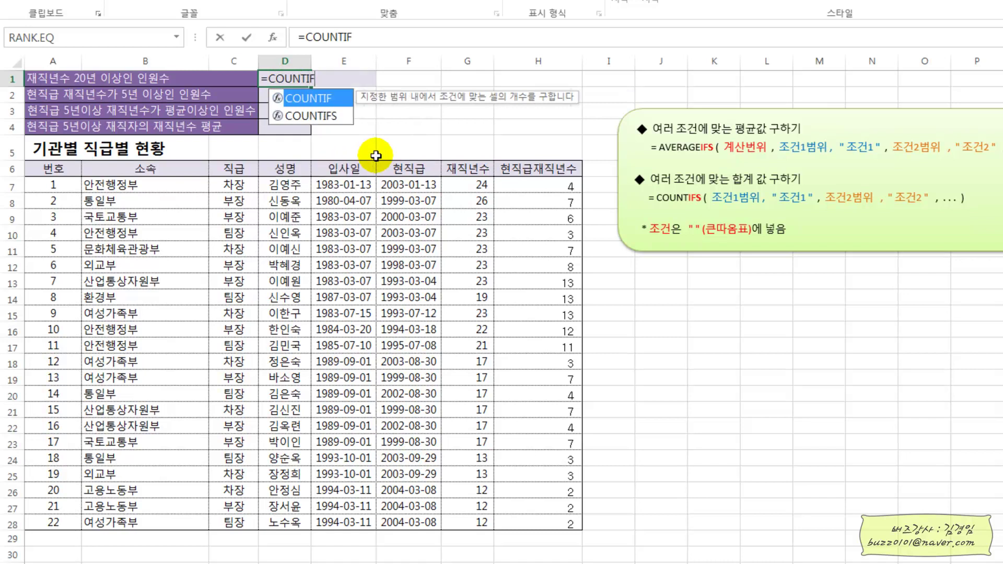
pyautogui.doubleClick(308, 116)
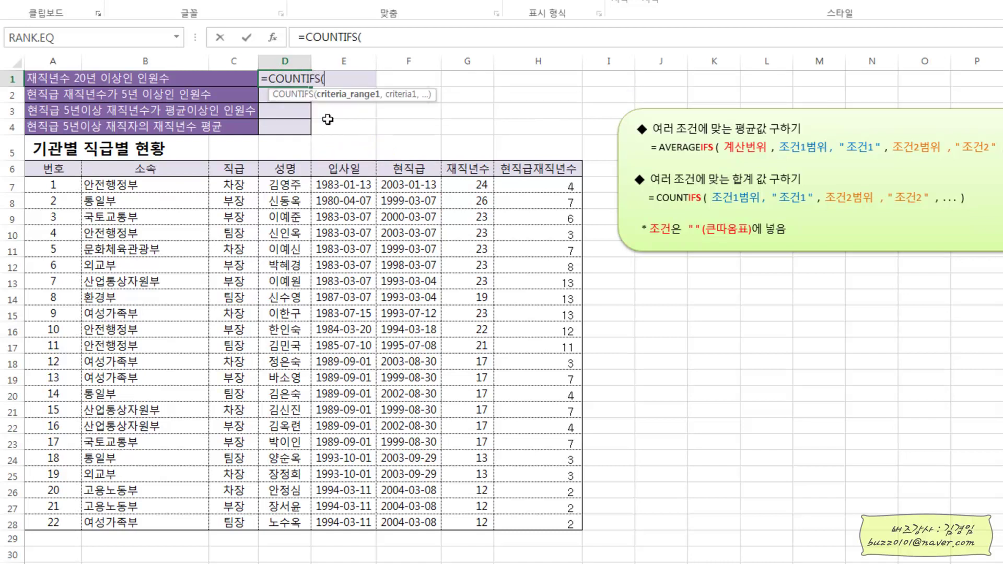
pyautogui.click(273, 39)
pyautogui.moveTo(450, 328); pyautogui.dragTo(622, 219)
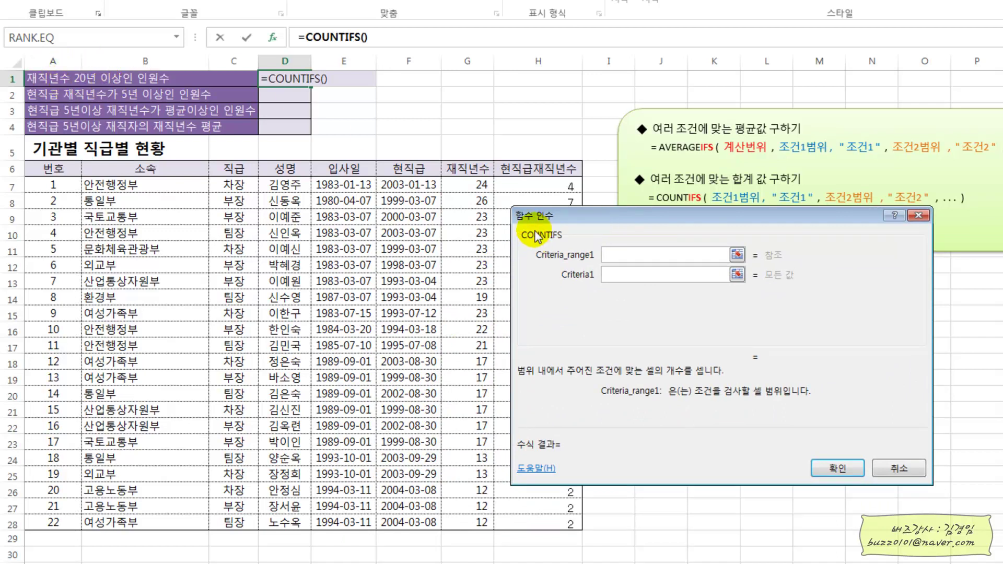
pyautogui.moveTo(463, 185); pyautogui.dragTo(471, 525)
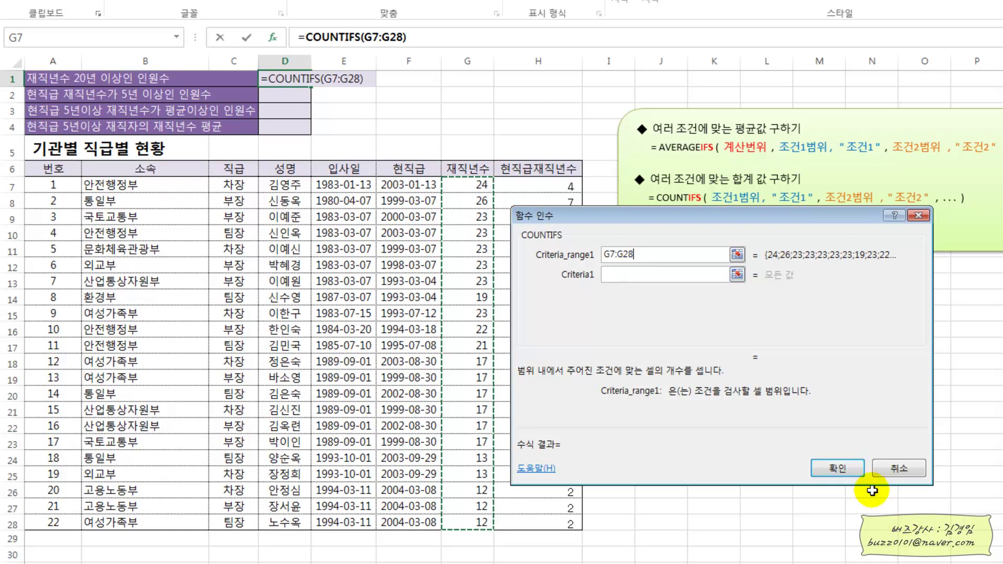
pyautogui.click(837, 468)
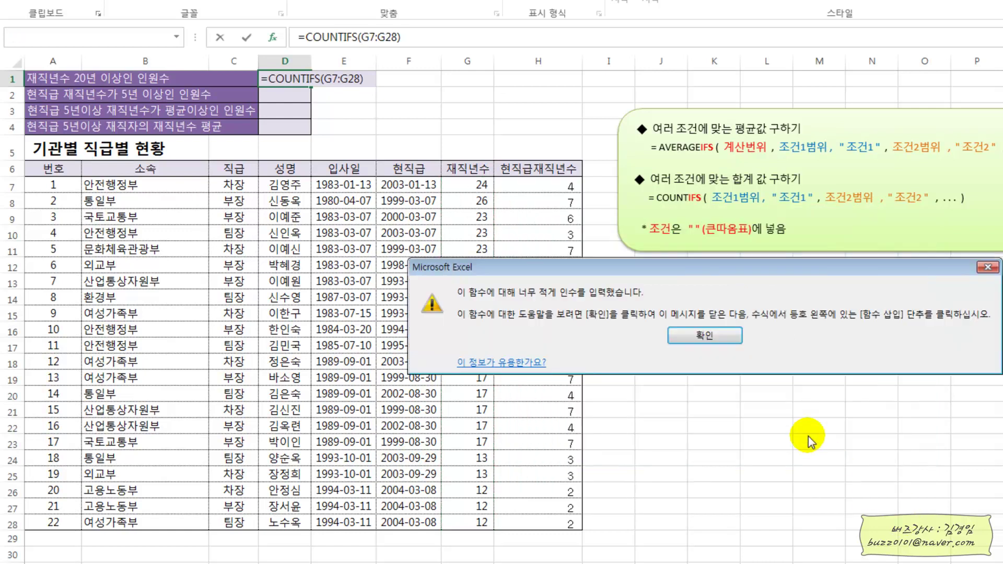
pyautogui.click(721, 337)
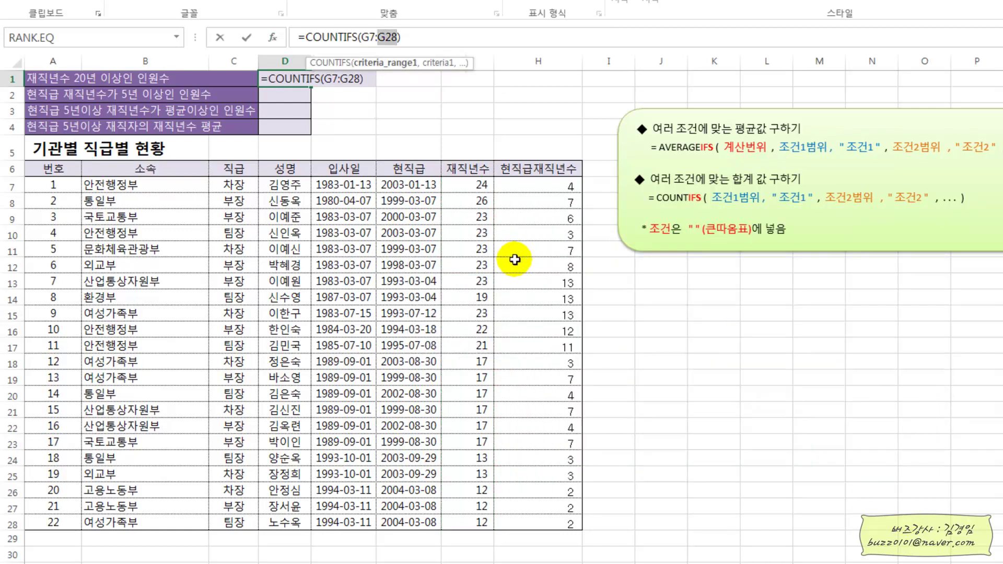
# - Set the first criterion of the D1 COUNTIFS formula to ">=20" and complete the formula
pyautogui.click(273, 37)
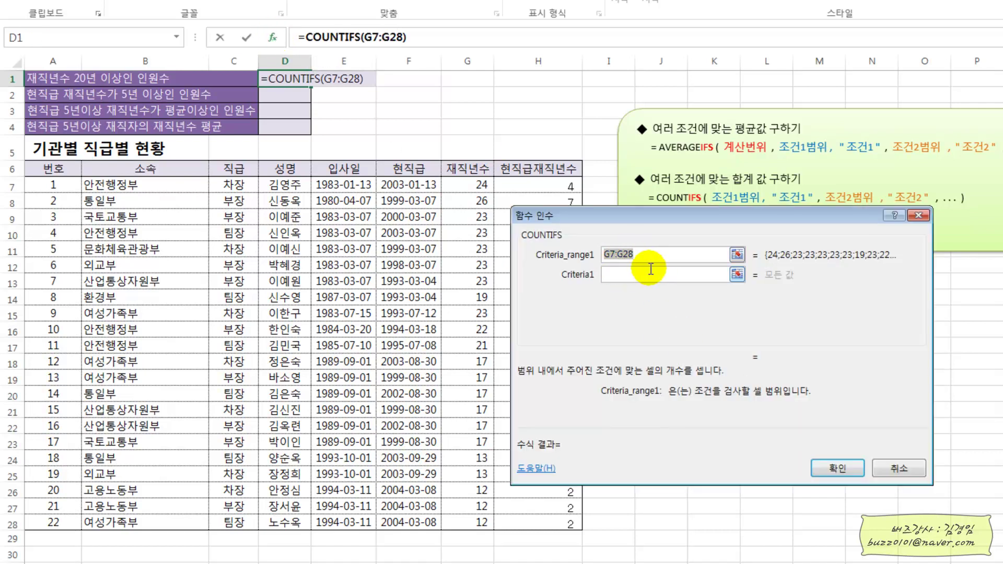
pyautogui.click(610, 277)
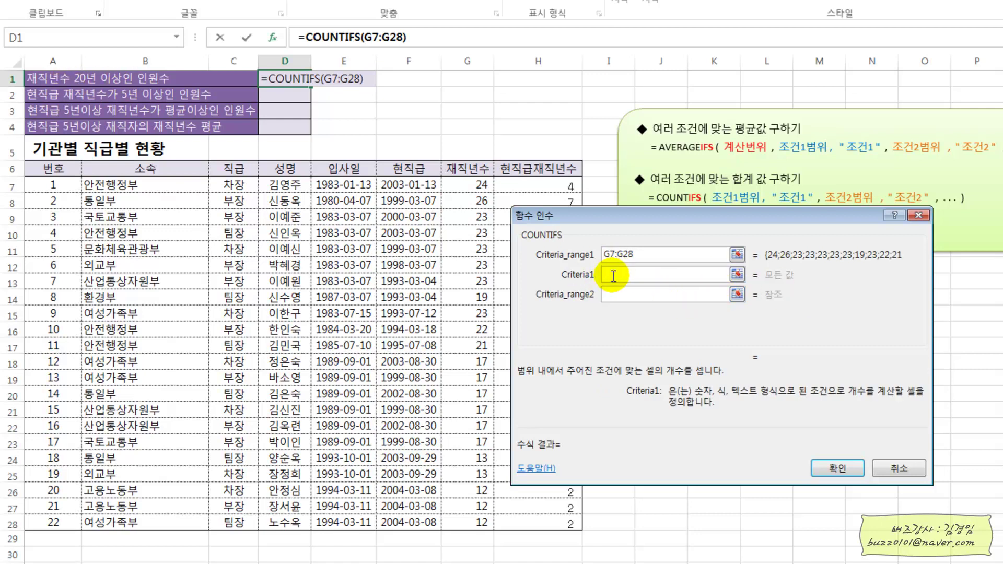
pyautogui.write('"')
pyautogui.write('=20')
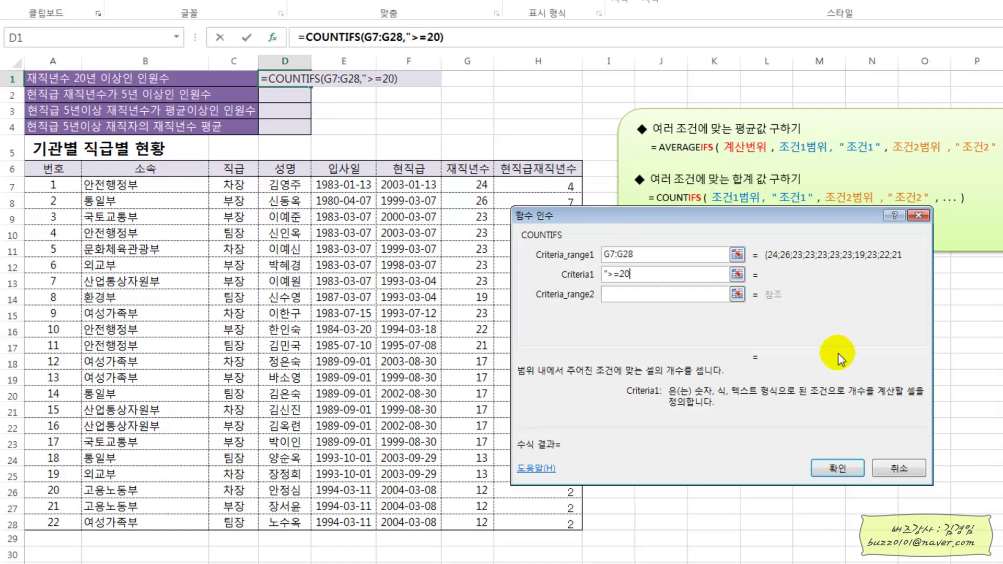
pyautogui.write('"')
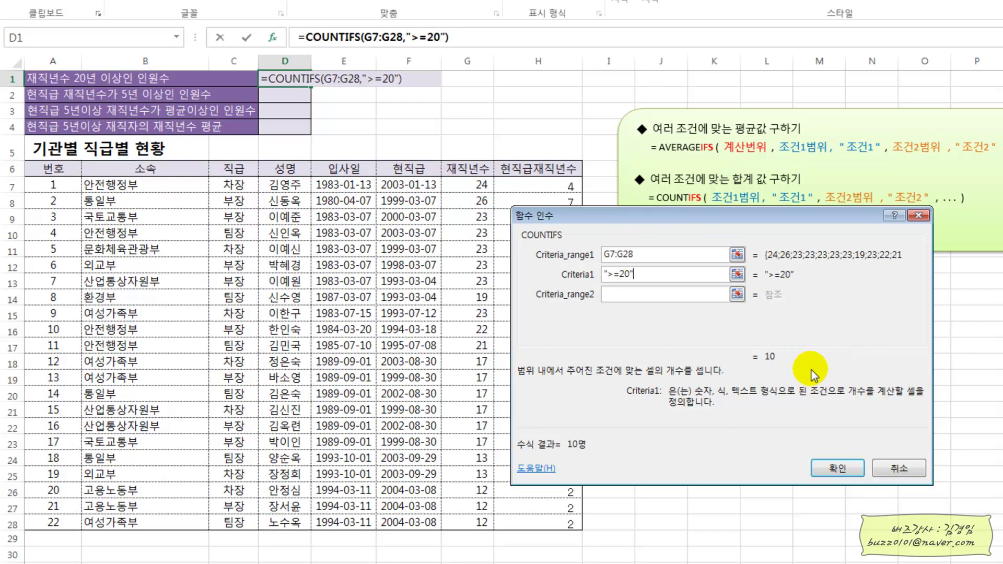
pyautogui.click(837, 468)
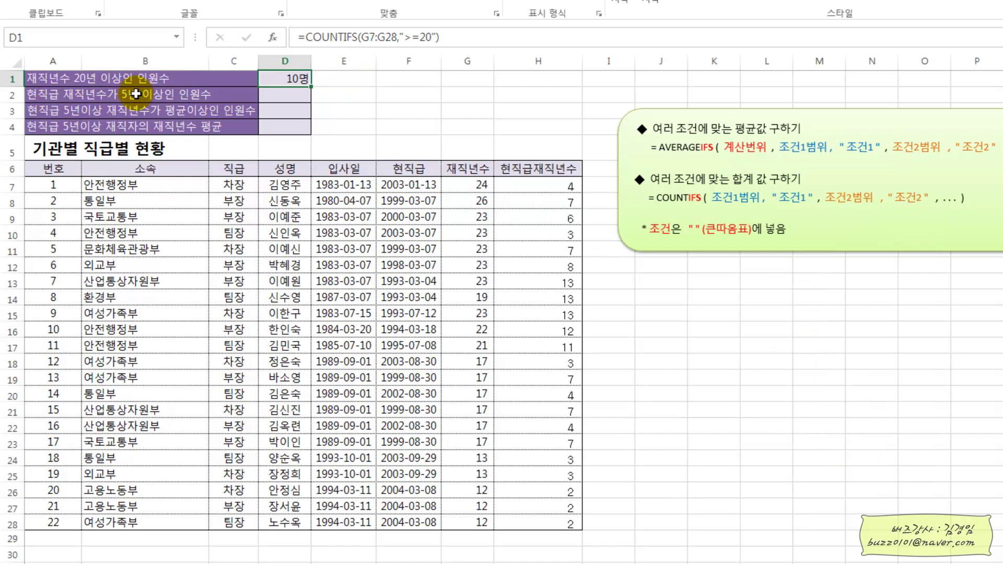
# - Begin a COUNTIFS formula in cell D2 with the 현직급재직년수 values H7:H28 as the first criteria range
pyautogui.click(304, 97)
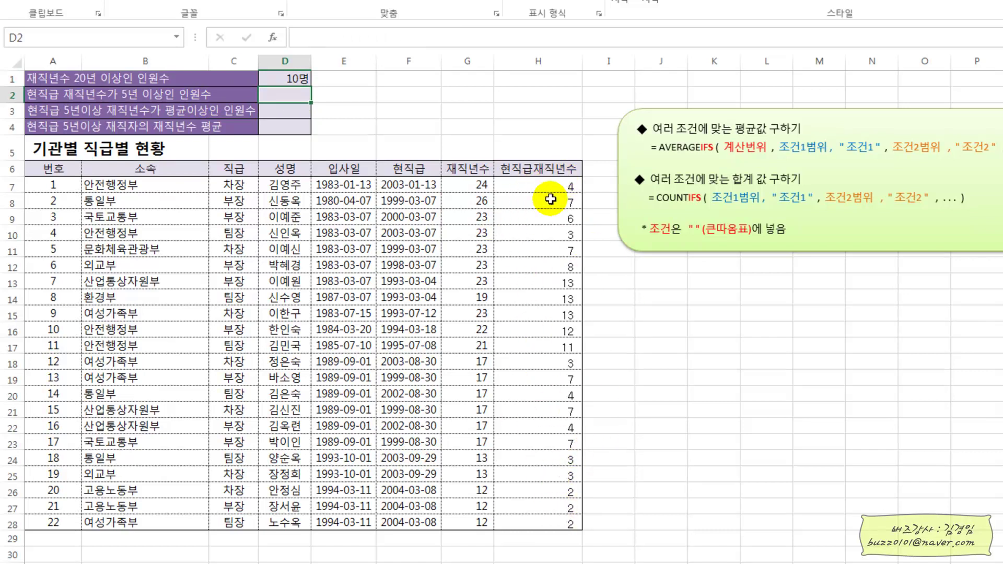
pyautogui.click(290, 93)
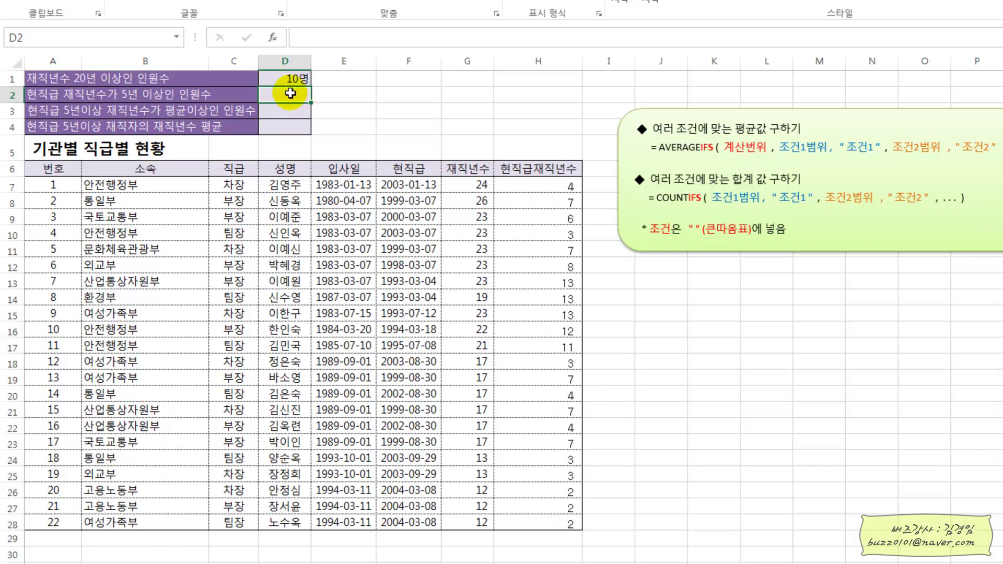
pyautogui.write('=COU')
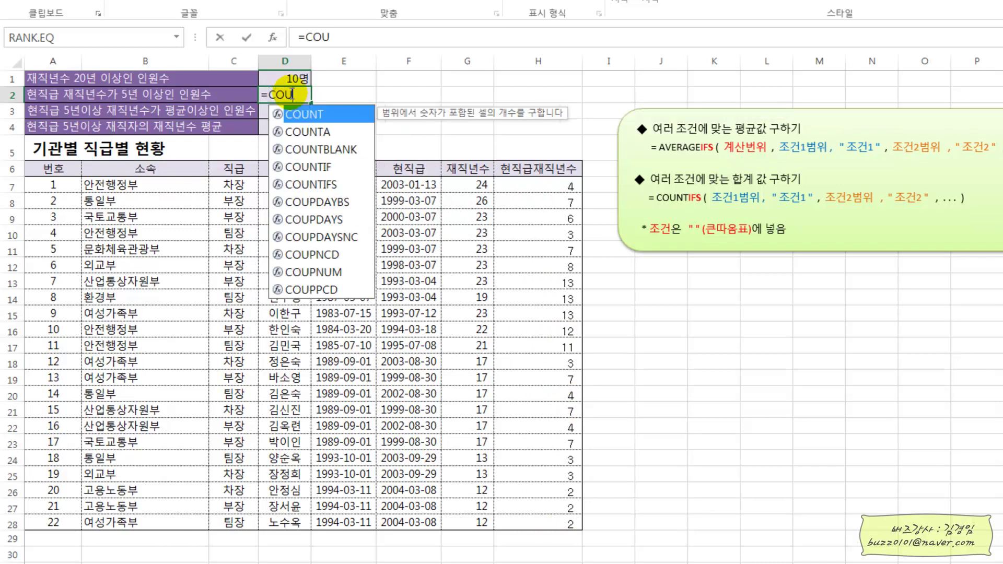
pyautogui.write('N')
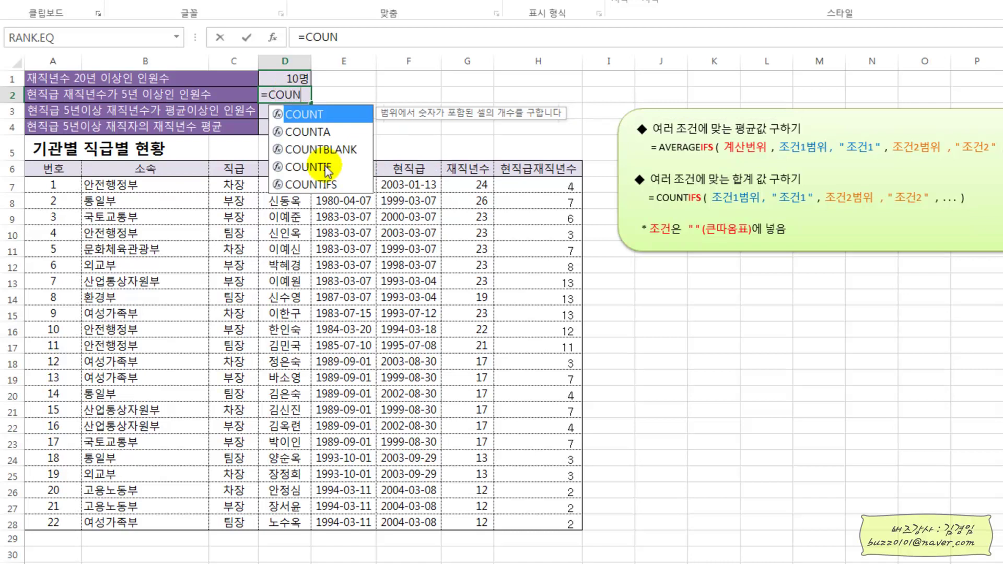
pyautogui.doubleClick(321, 186)
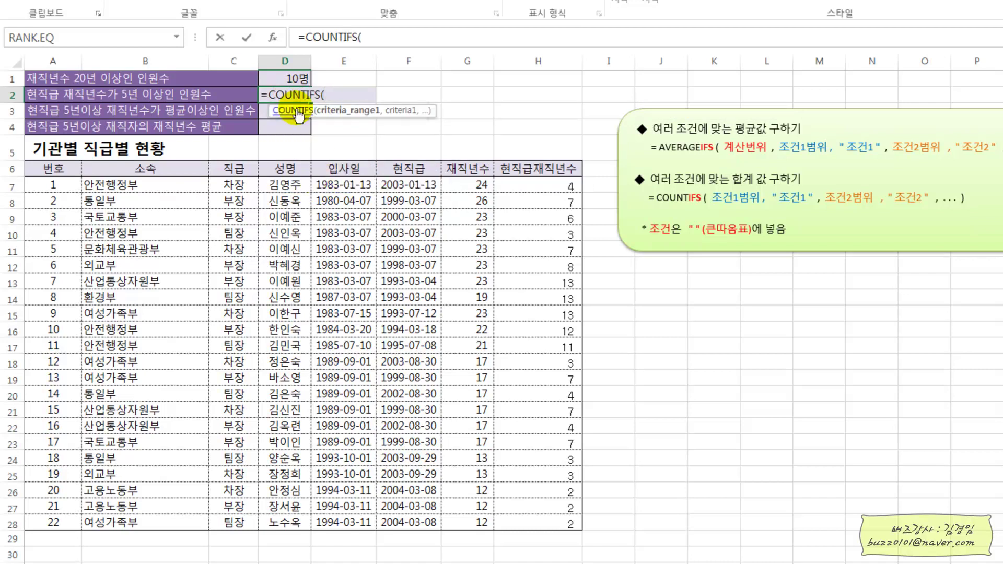
pyautogui.click(273, 38)
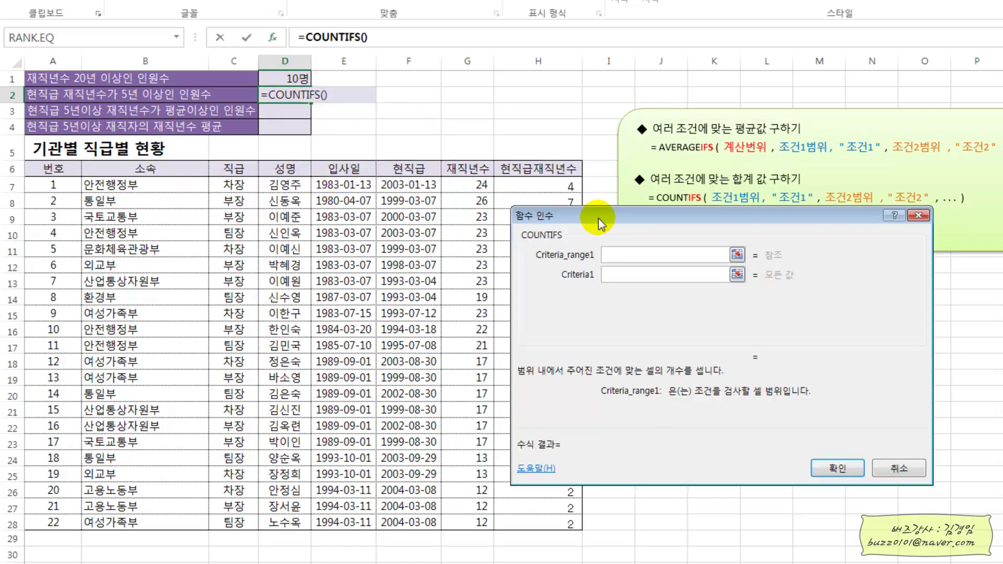
pyautogui.moveTo(590, 219); pyautogui.dragTo(677, 208)
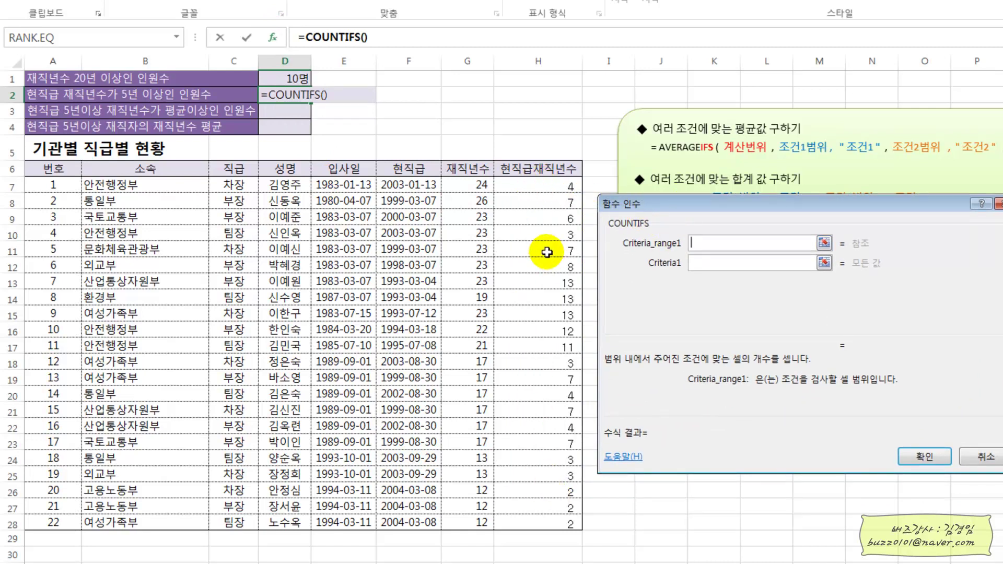
pyautogui.moveTo(570, 187); pyautogui.dragTo(576, 519)
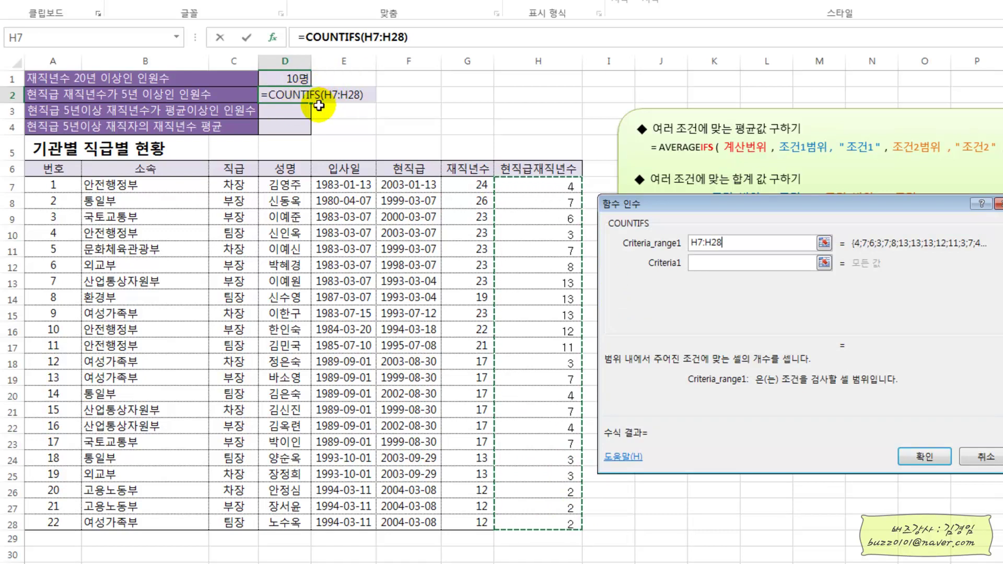
# - Set the first criterion of the D2 COUNTIFS formula to ">=5" and complete the formula
pyautogui.click(714, 263)
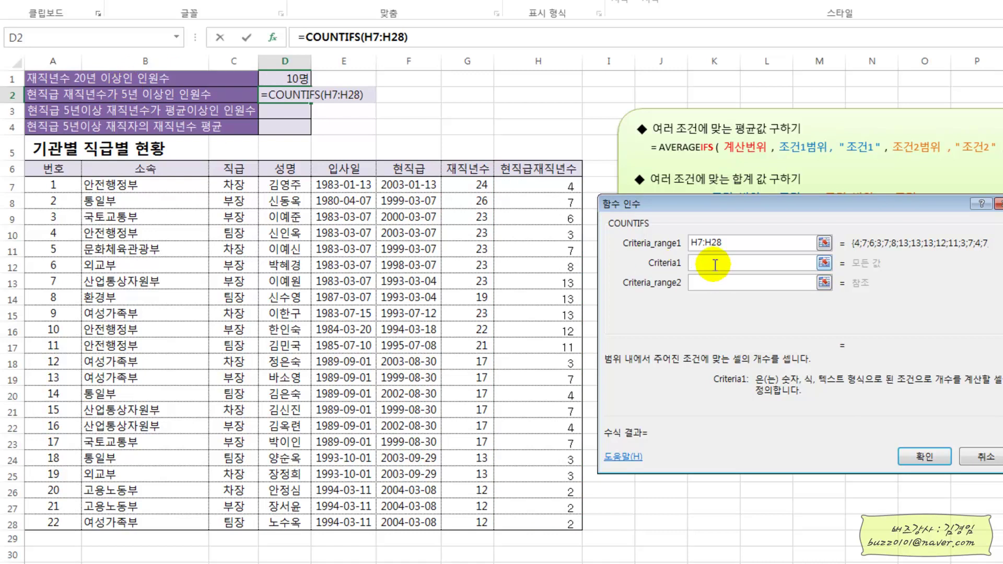
pyautogui.write('">=')
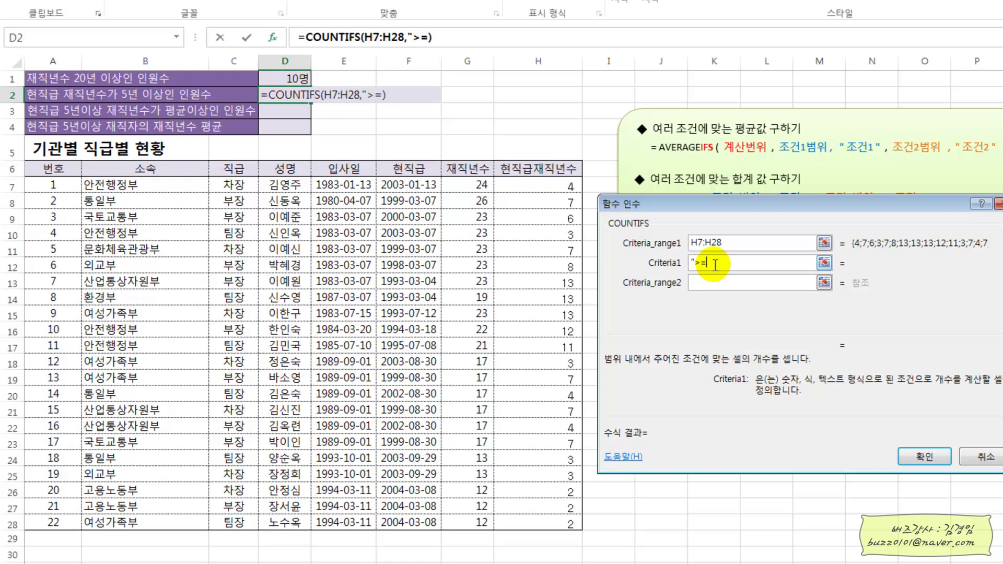
pyautogui.write('5"')
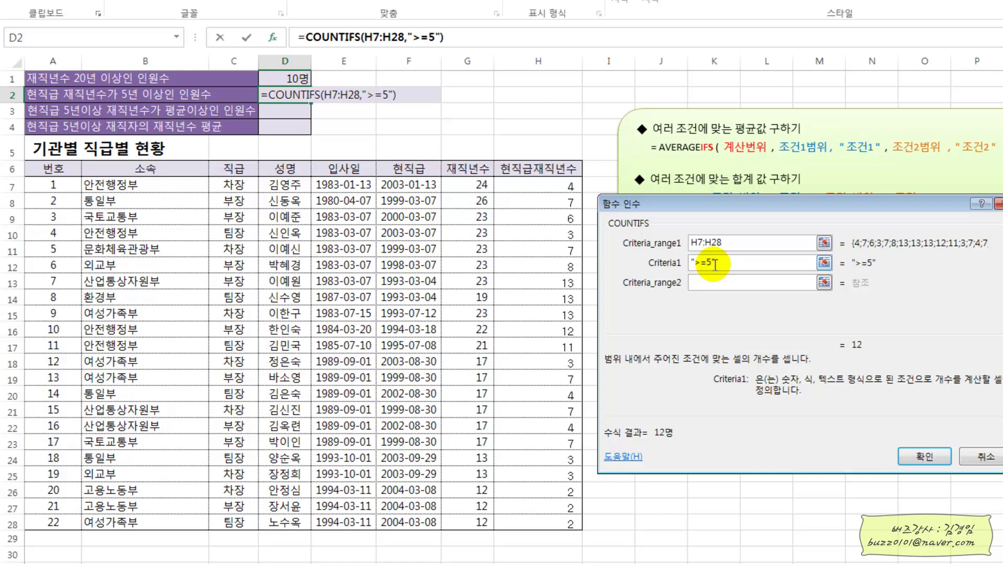
pyautogui.click(935, 456)
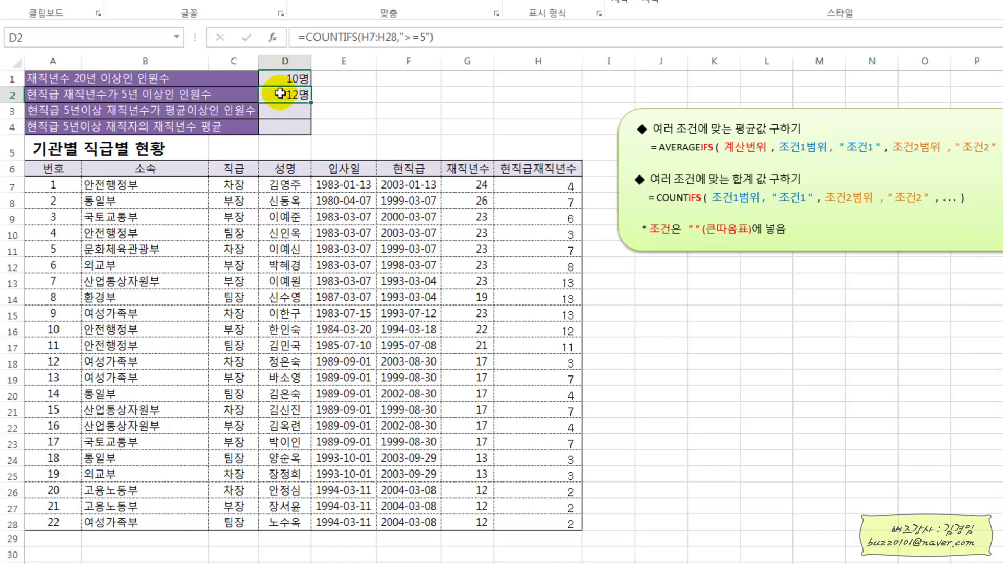
# - Begin a COUNTIFS formula in cell D3 with the 현직급재직년수 values H7:H28 as the first criteria range
pyautogui.click(282, 110)
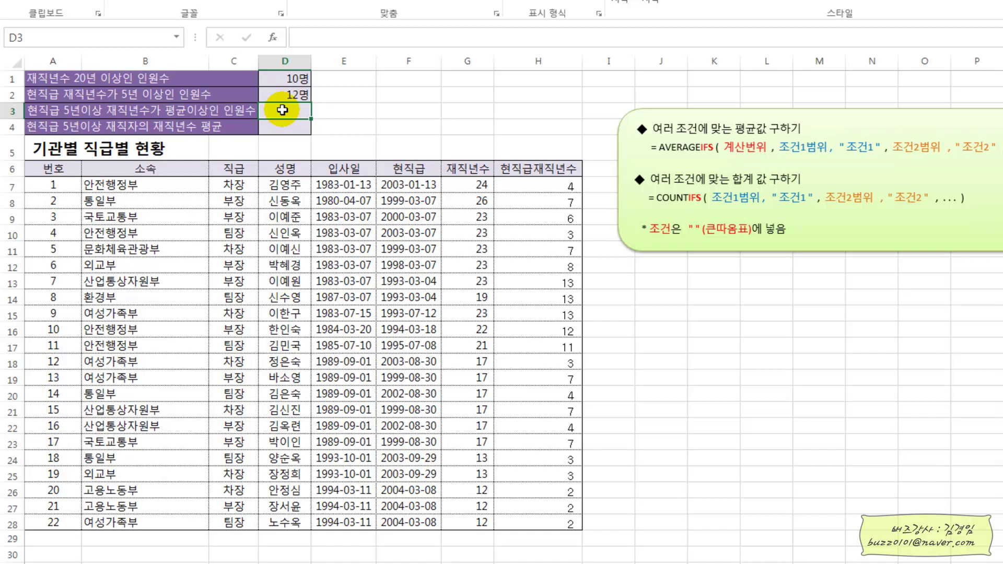
pyautogui.write('=COU')
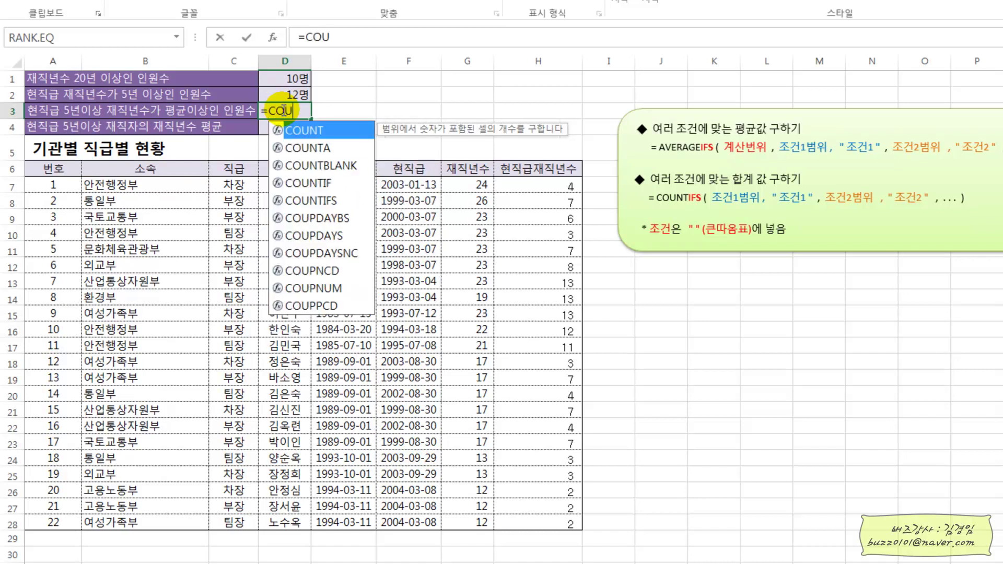
pyautogui.doubleClick(327, 201)
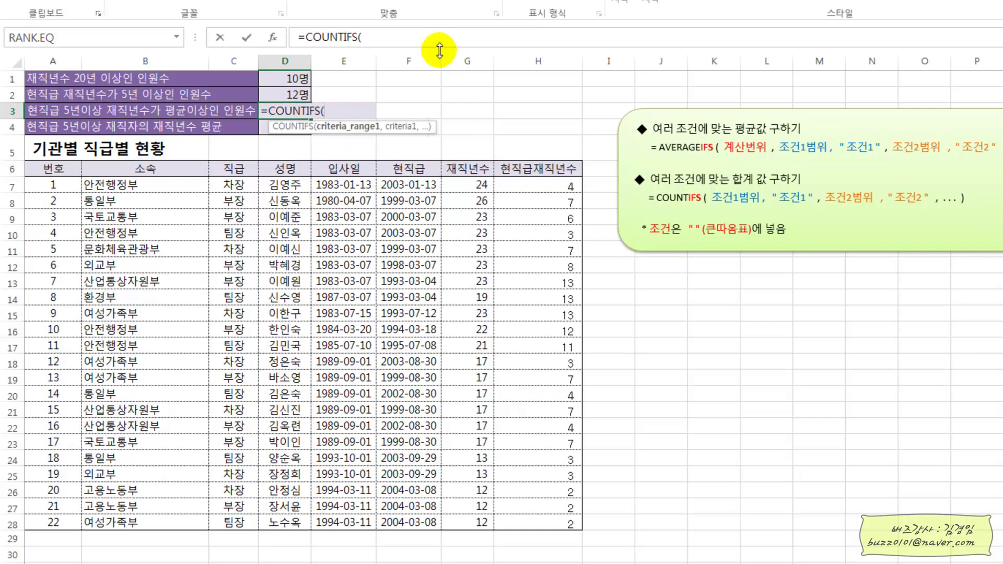
pyautogui.click(273, 38)
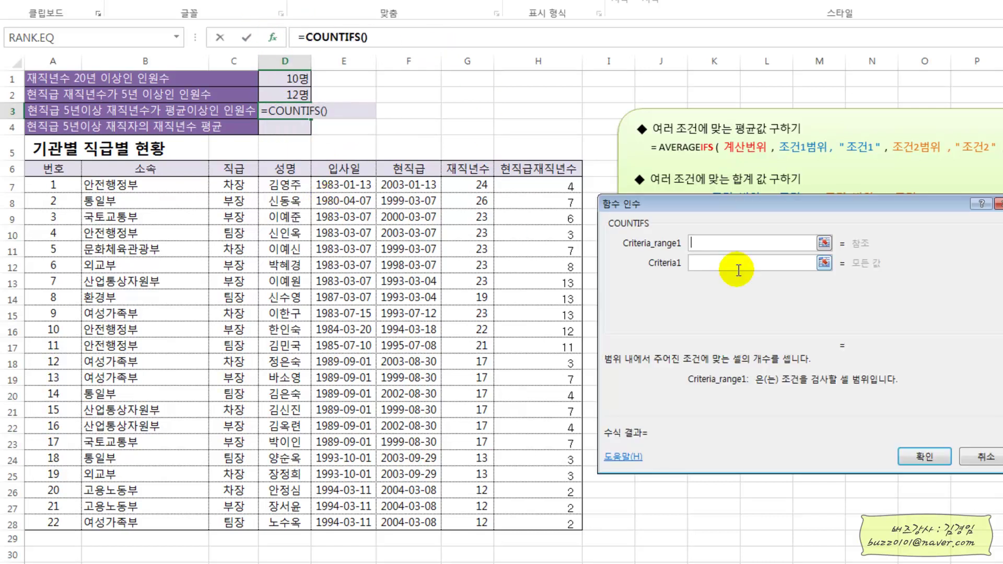
pyautogui.moveTo(689, 208); pyautogui.dragTo(616, 221)
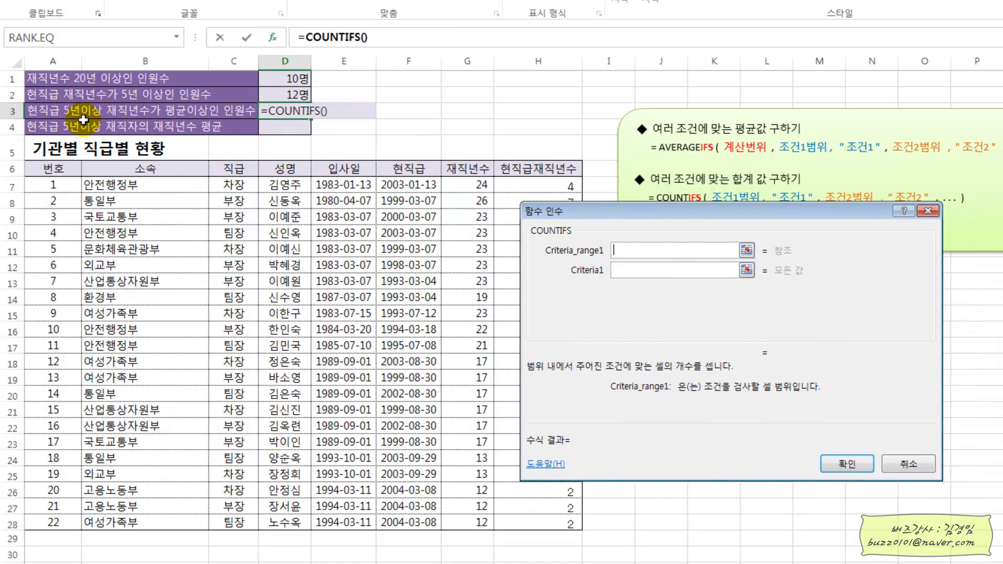
pyautogui.moveTo(598, 215); pyautogui.dragTo(744, 209)
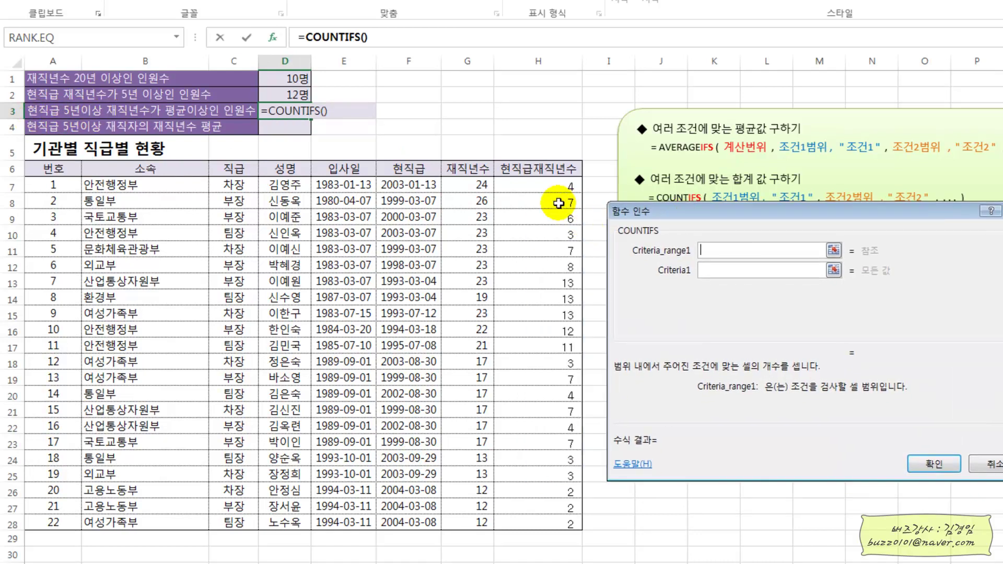
pyautogui.moveTo(552, 188); pyautogui.dragTo(565, 523)
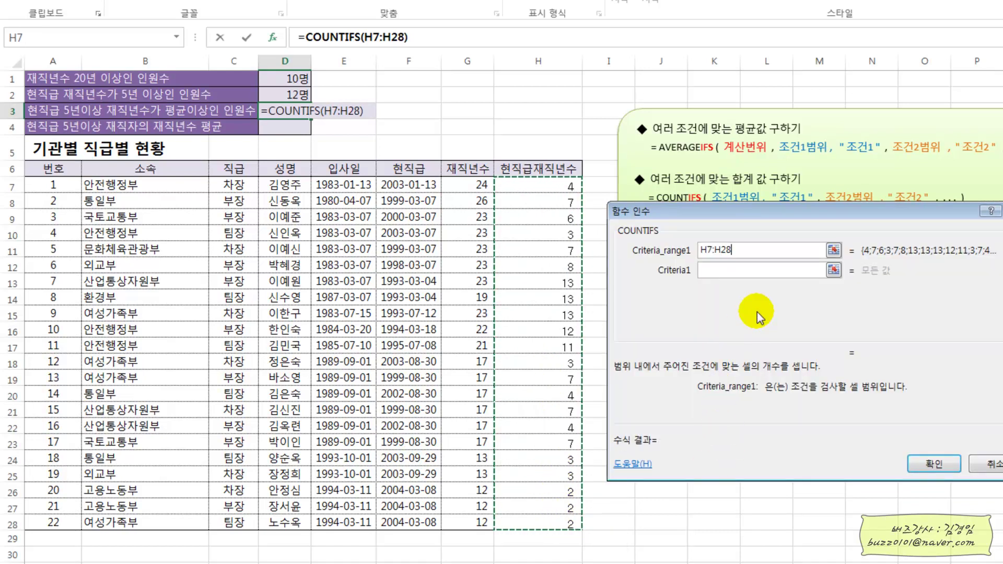
# - Set the first criterion of the D3 COUNTIFS formula to ">=5" and use the 재직년수 values G7:G28 as the second criteria range
pyautogui.click(712, 270)
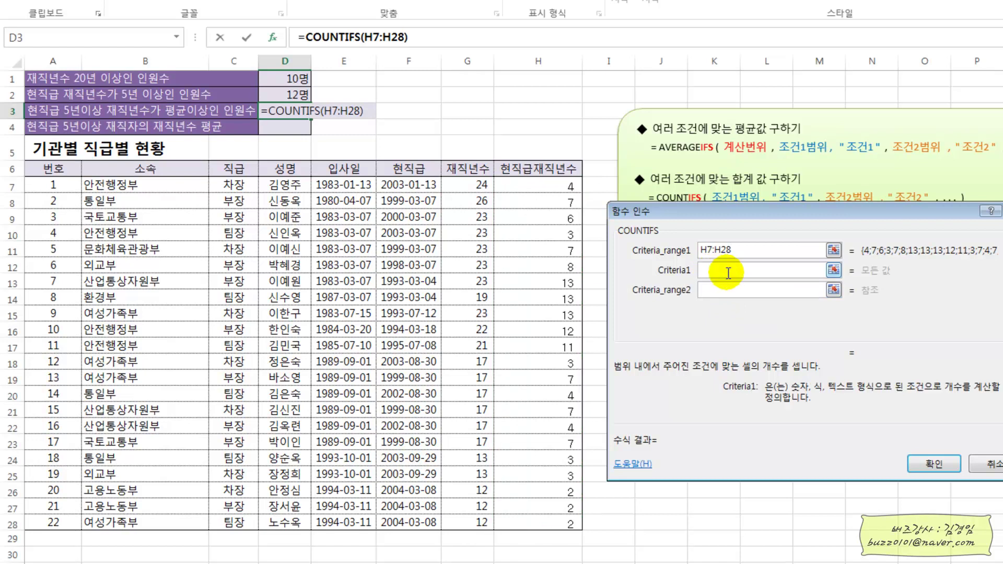
pyautogui.write('">=5"')
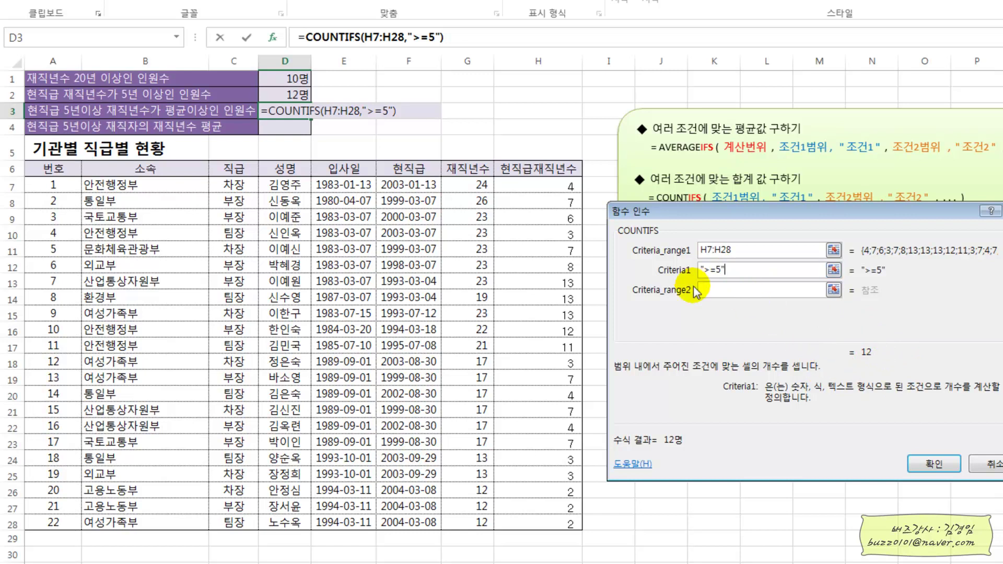
pyautogui.click(716, 291)
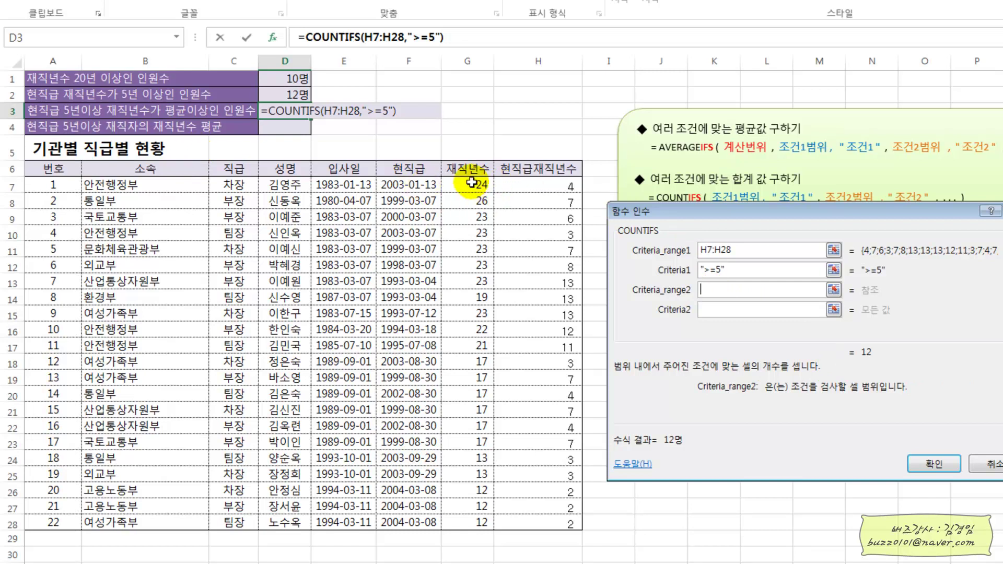
pyautogui.moveTo(471, 184); pyautogui.dragTo(470, 521)
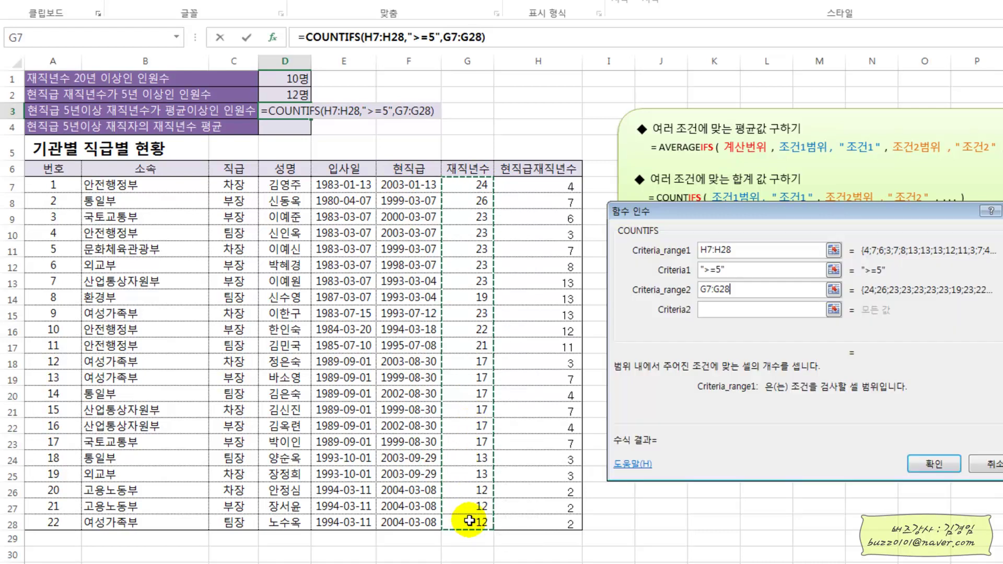
# - Set the second criterion of the D3 COUNTIFS formula to ">="&AVERAGE(G7:G28) and complete the formula
pyautogui.click(737, 309)
pyautogui.write('"')
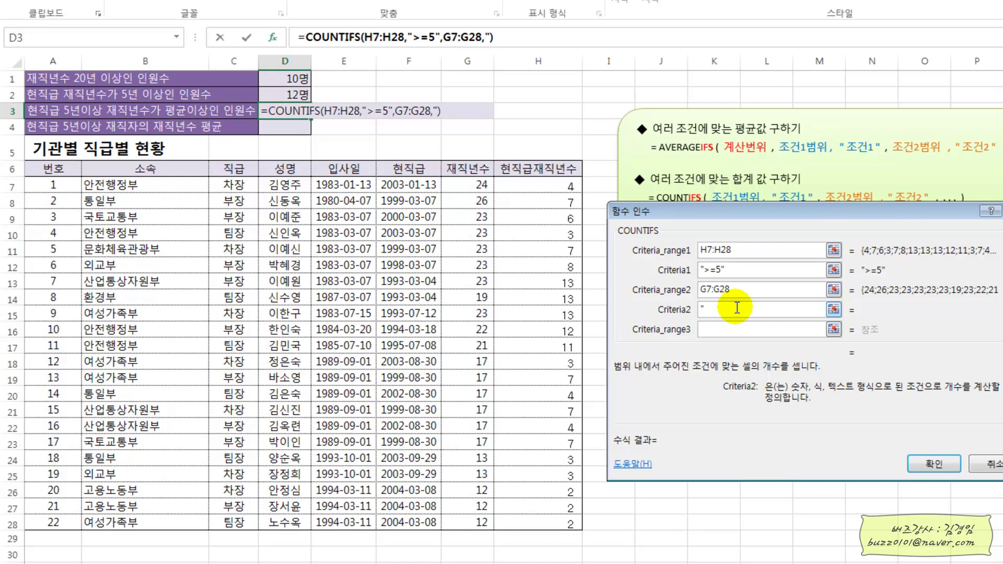
pyautogui.write('>=')
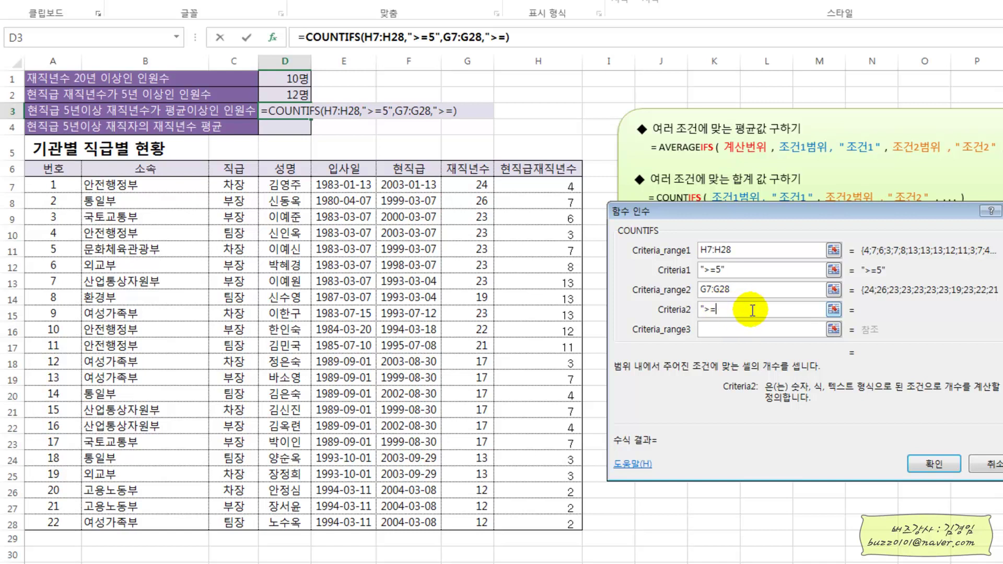
pyautogui.write('"')
pyautogui.write('&')
pyautogui.write('AV')
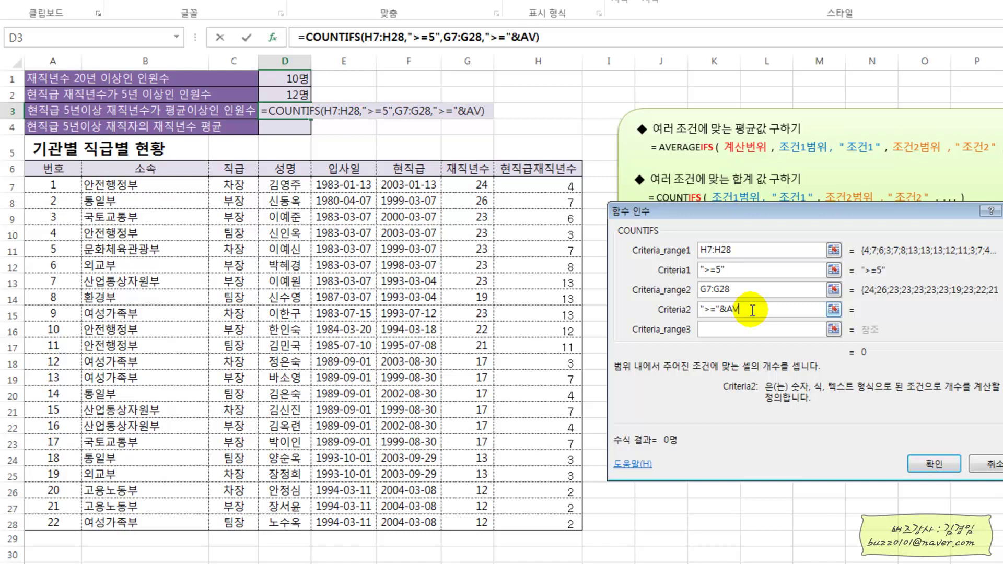
pyautogui.write('ERAGE')
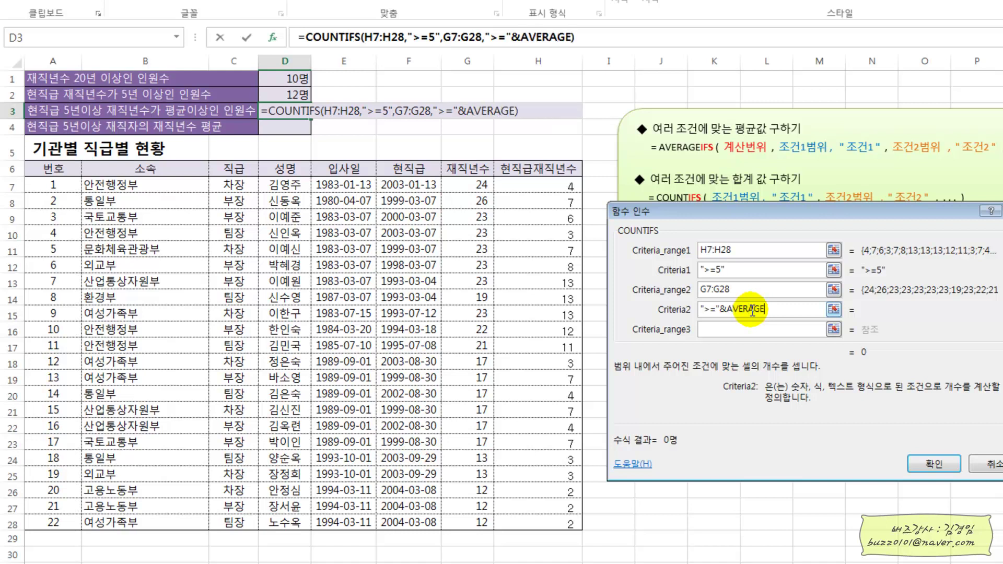
pyautogui.write('(G7')
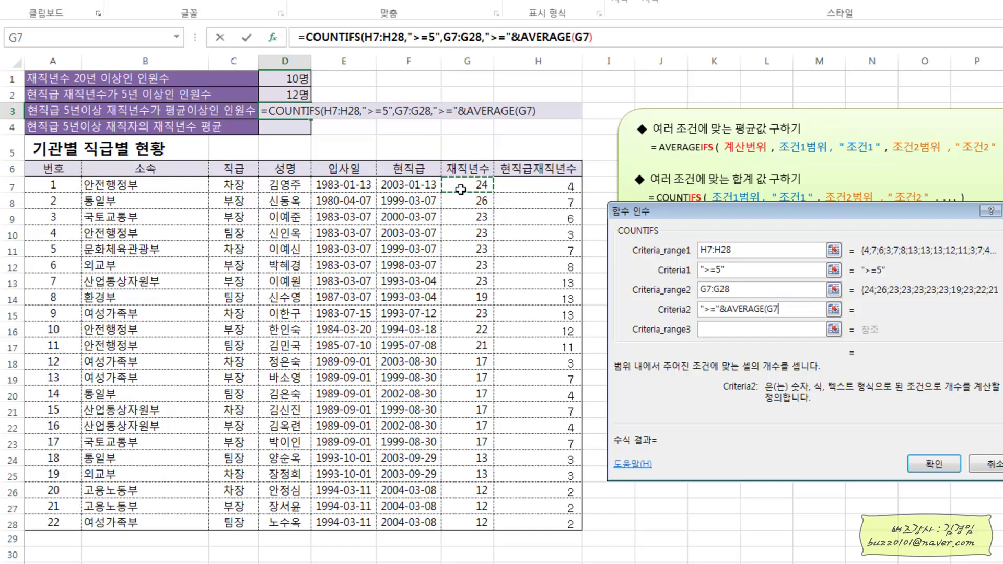
pyautogui.moveTo(460, 190); pyautogui.dragTo(467, 527)
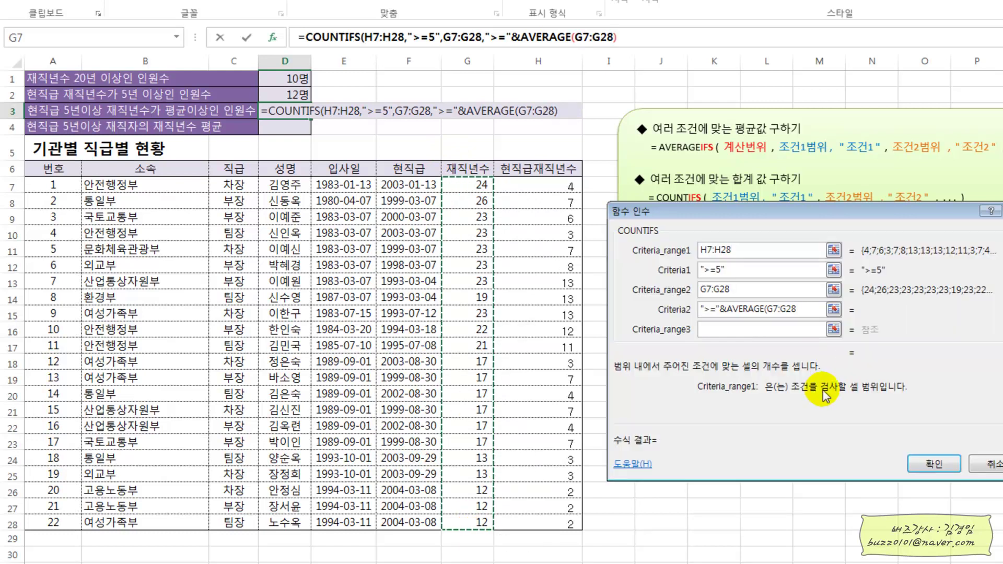
pyautogui.write(')')
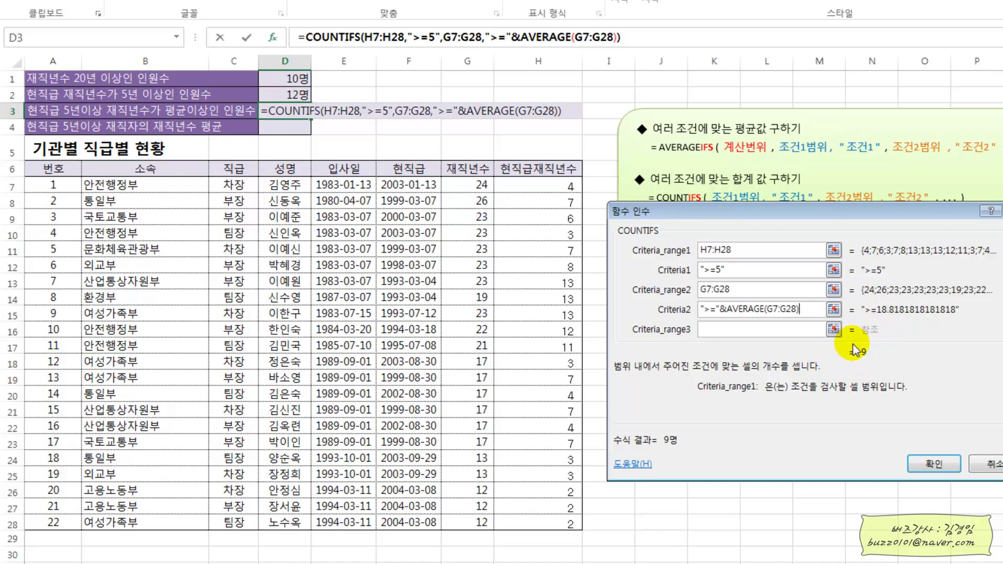
pyautogui.click(933, 464)
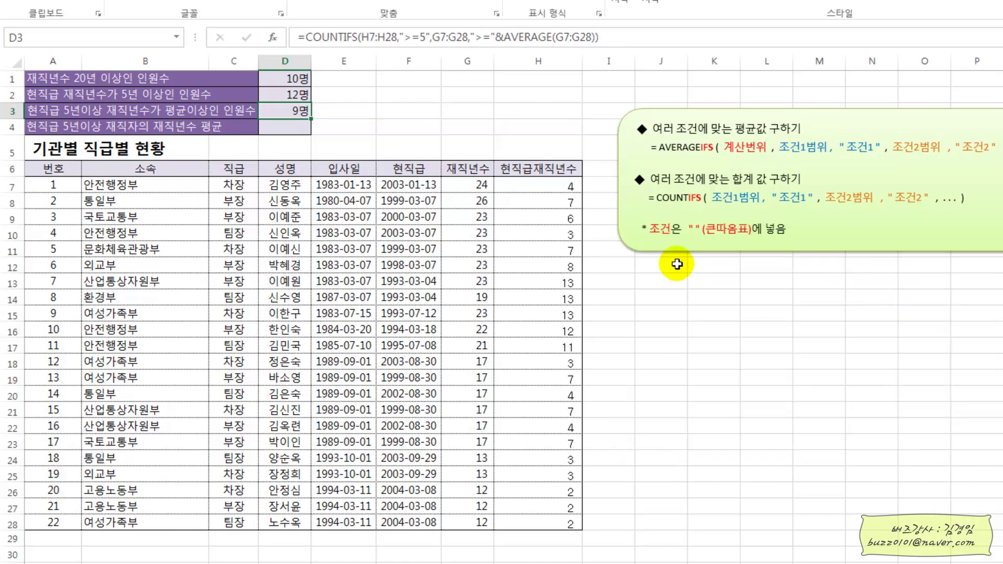
# - Begin an AVERAGEIFS formula in cell D4 with the 재직년수 values G7:G28 as the average range
pyautogui.click(286, 127)
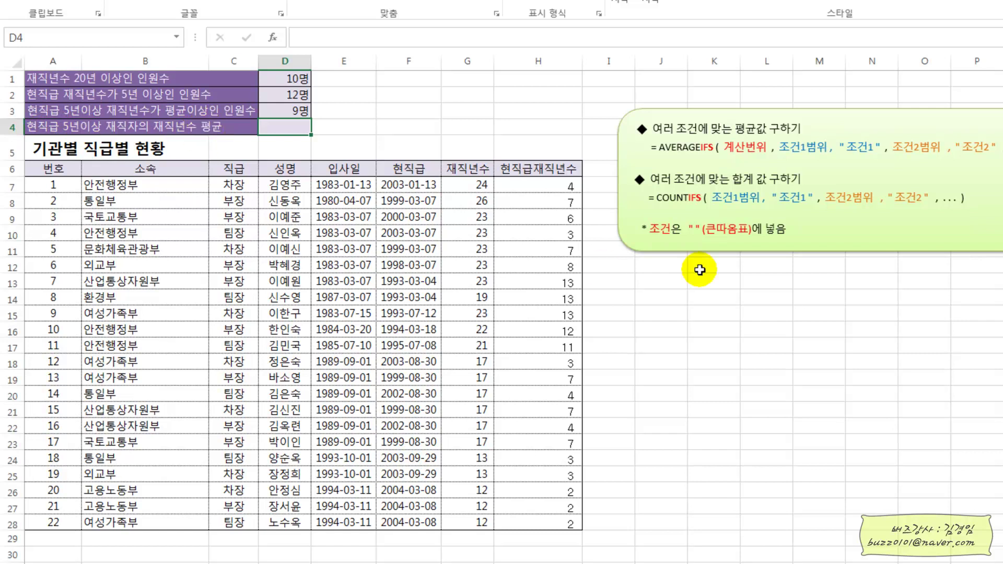
pyautogui.moveTo(474, 183); pyautogui.dragTo(469, 520)
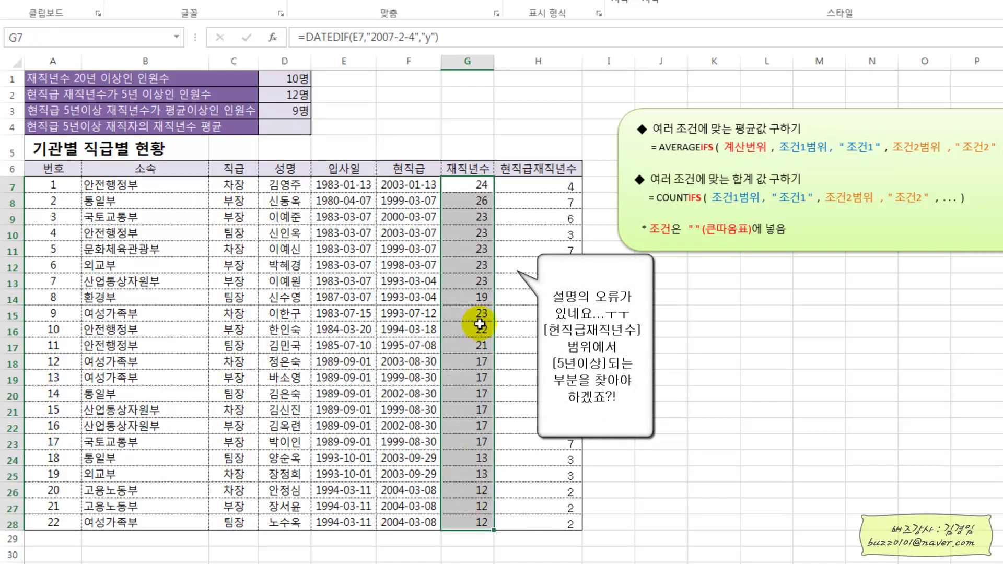
pyautogui.click(282, 128)
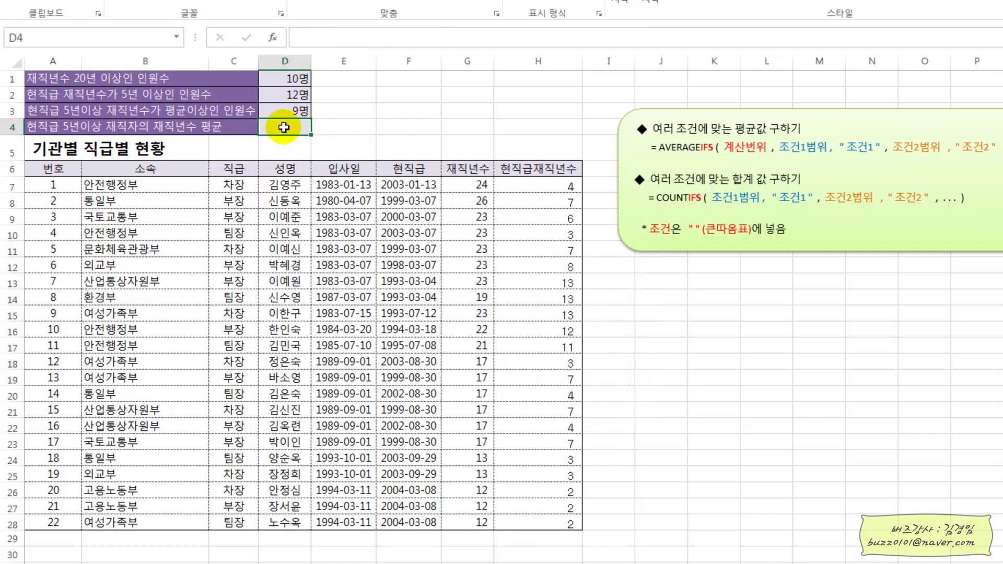
pyautogui.write('=')
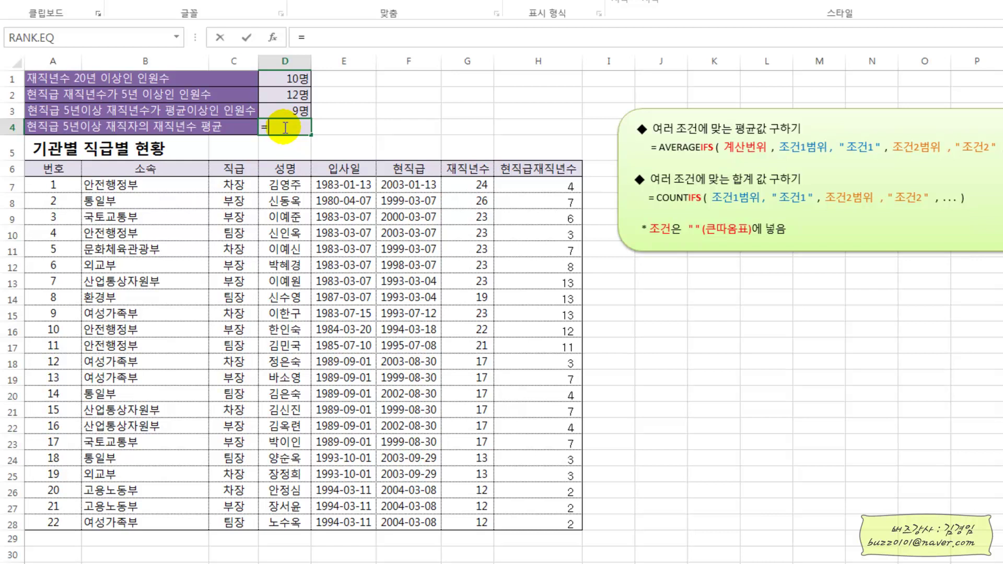
pyautogui.write('AVE')
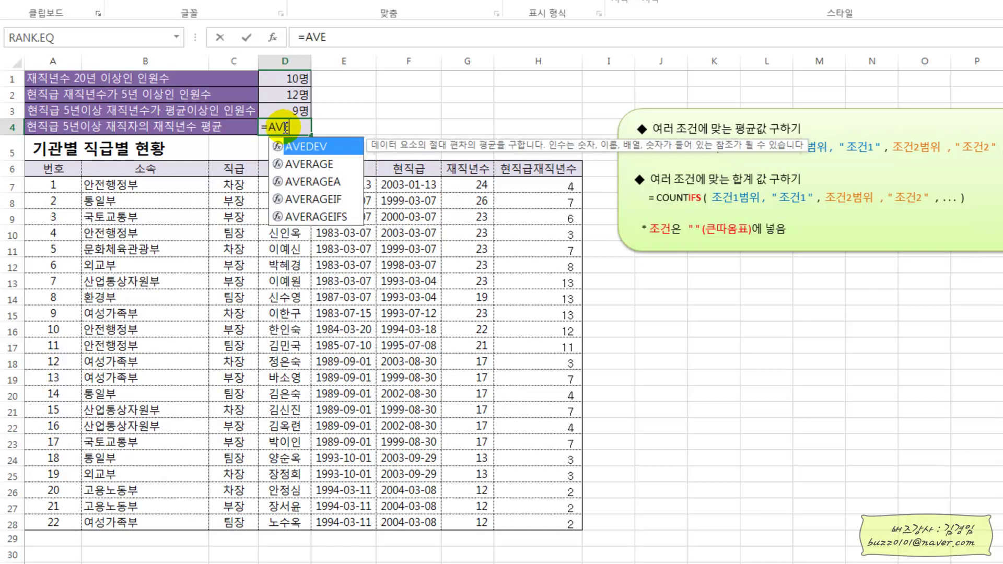
pyautogui.write('R')
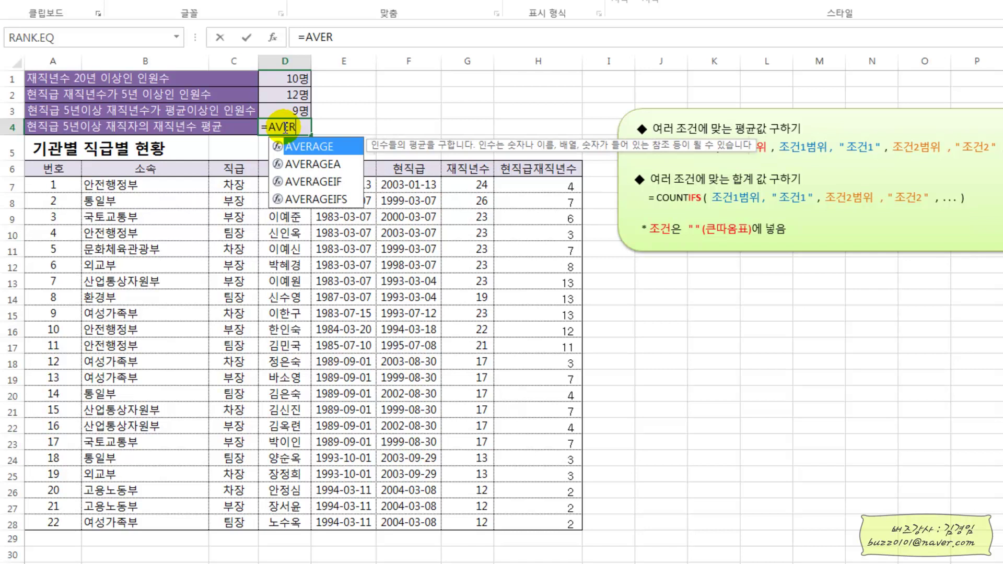
pyautogui.doubleClick(316, 199)
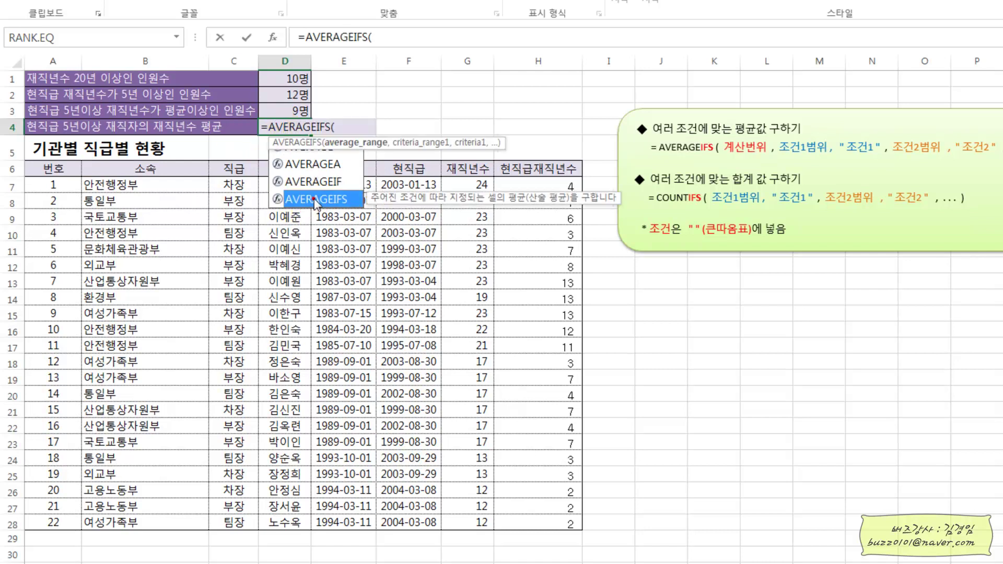
pyautogui.click(273, 41)
pyautogui.moveTo(688, 218); pyautogui.dragTo(684, 252)
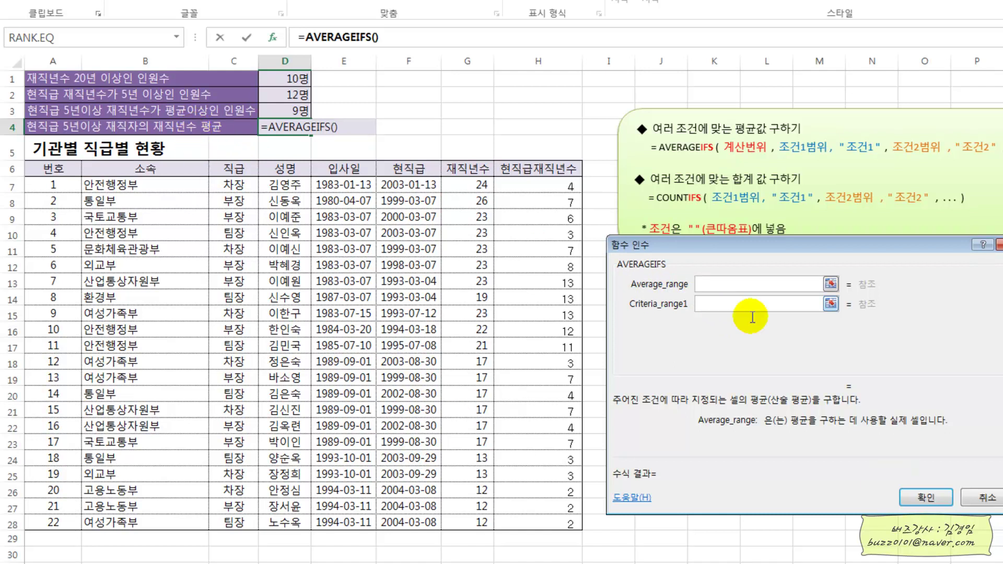
pyautogui.moveTo(473, 187); pyautogui.dragTo(474, 520)
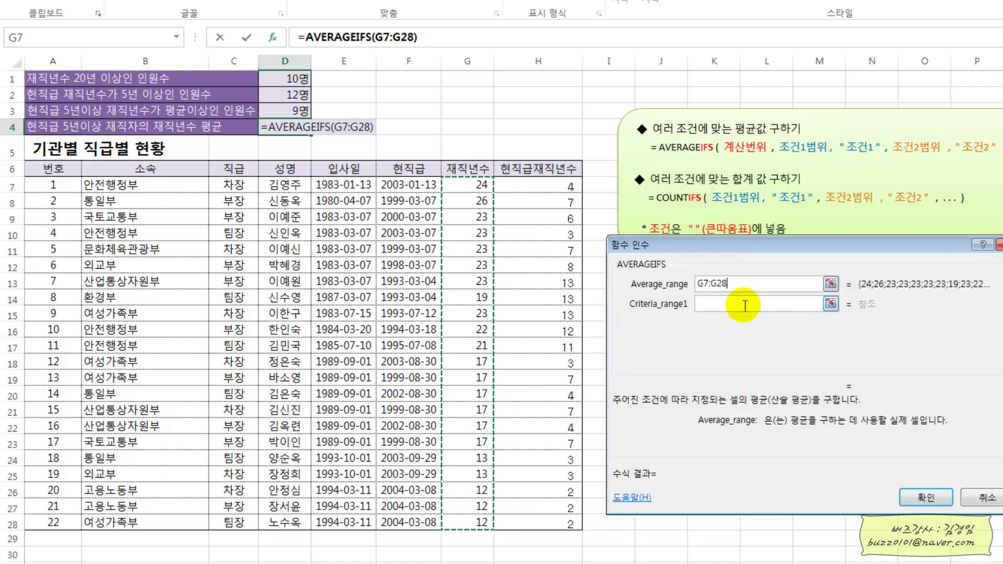
# - Add H7:H28 as the criteria range of the D4 AVERAGEIFS formula with the criterion ">=5" and complete the formula
pyautogui.click(705, 304)
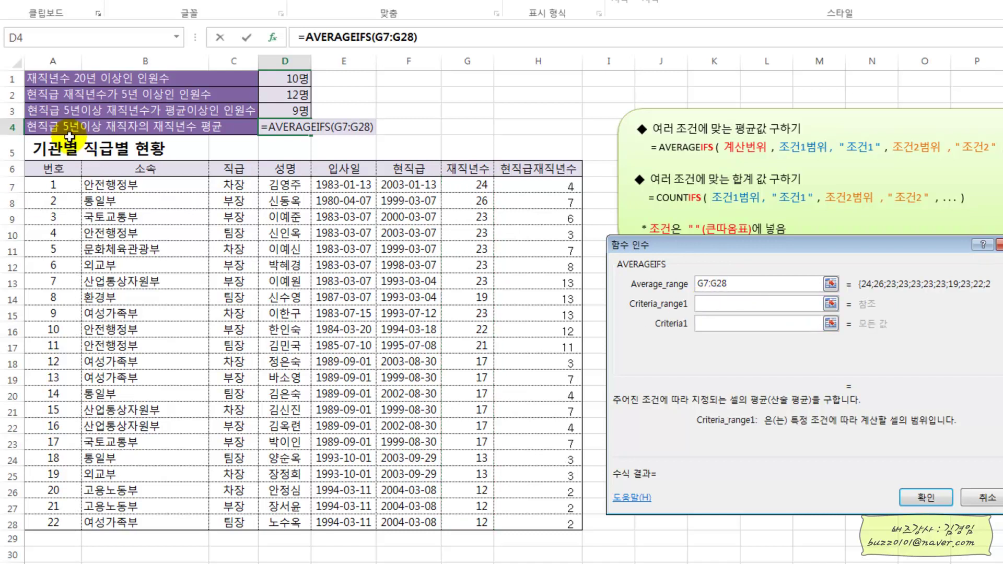
pyautogui.moveTo(558, 186); pyautogui.dragTo(569, 526)
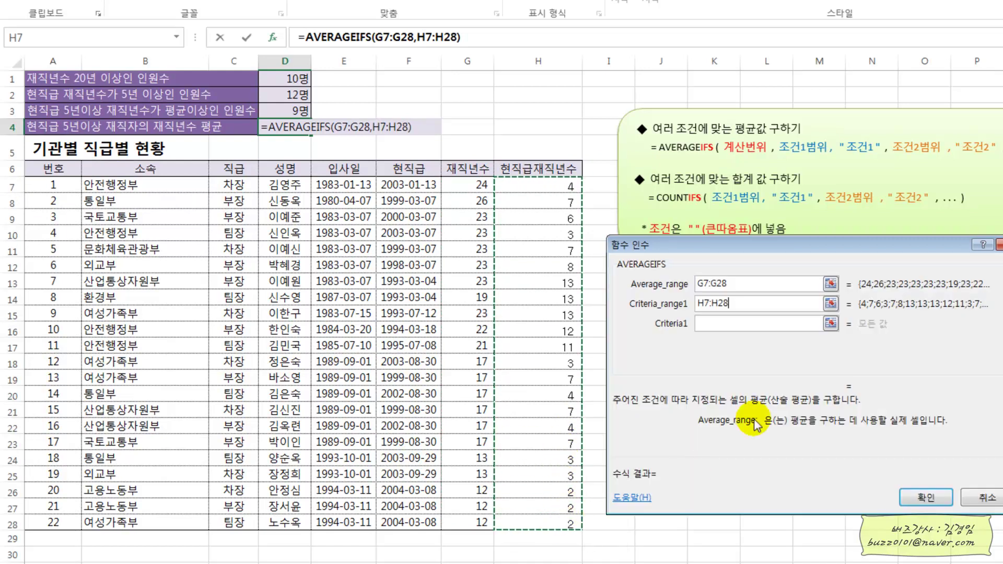
pyautogui.click(711, 324)
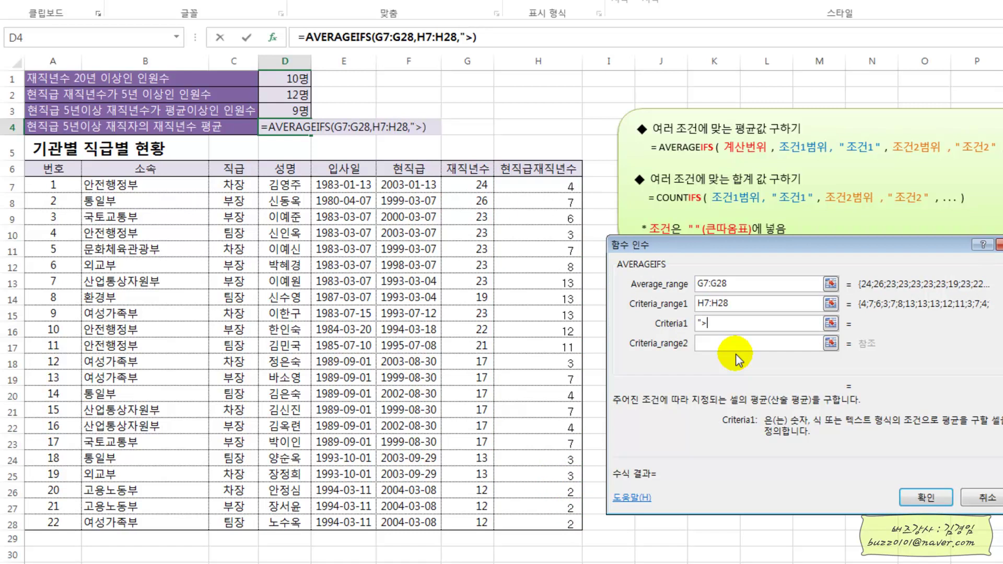
pyautogui.write('">=5"')
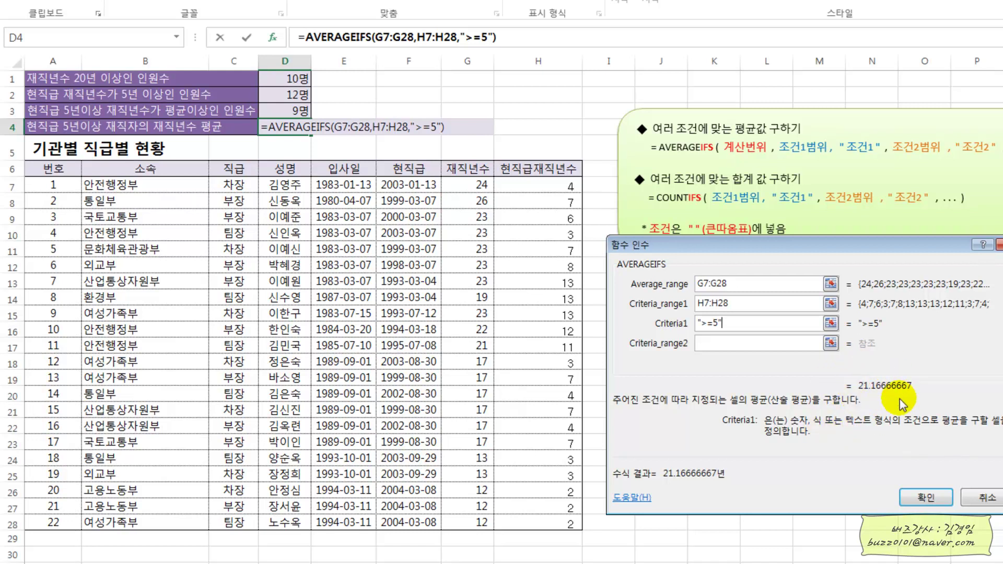
pyautogui.click(927, 497)
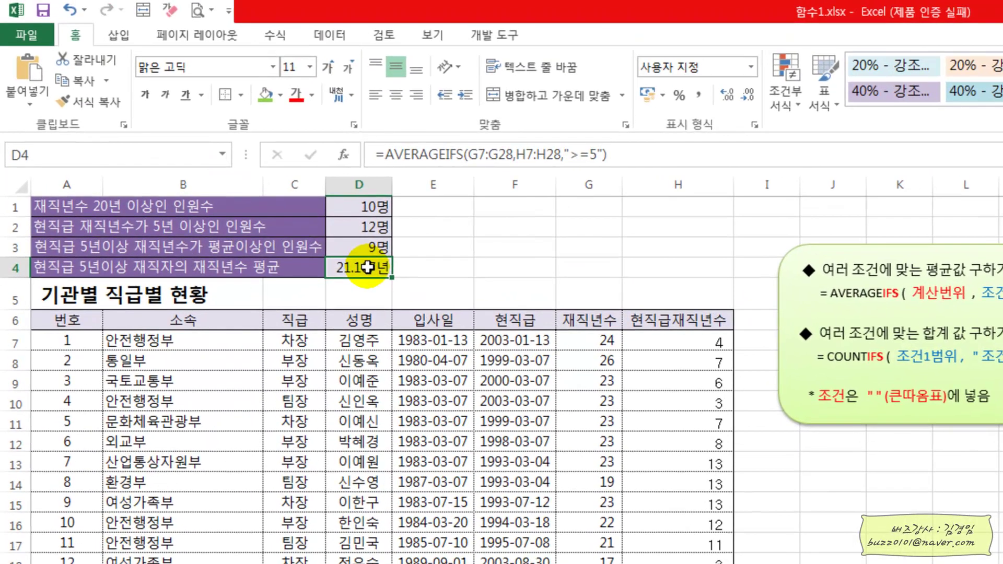
# - Try to decrease the number of decimal places shown in cell D4
pyautogui.click(751, 97)
pyautogui.click(751, 97)
pyautogui.click(751, 97)
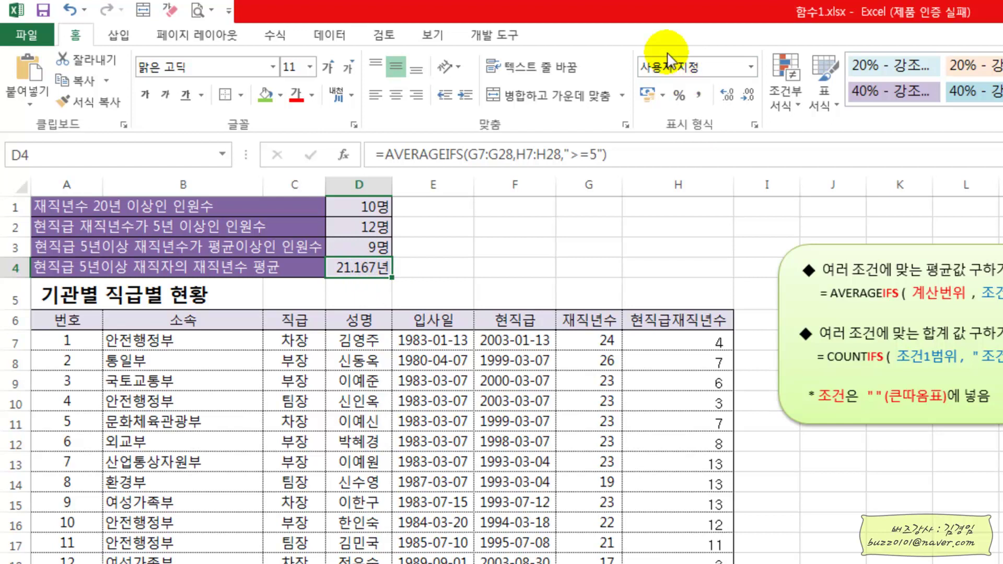
# - Change the custom number format of cell D4 to 0"년" so the average shows as whole years
pyautogui.rightClick(357, 268)
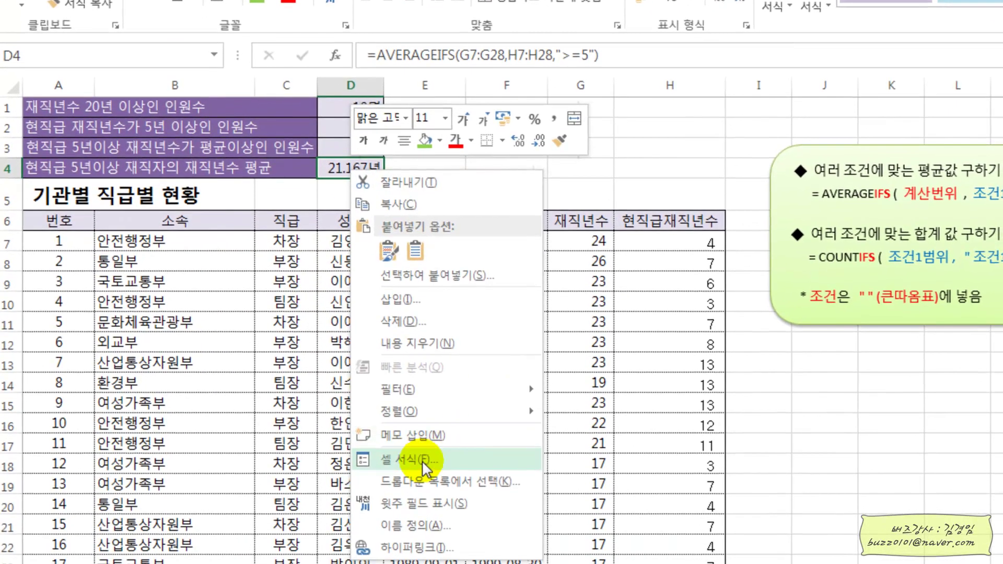
pyautogui.click(423, 461)
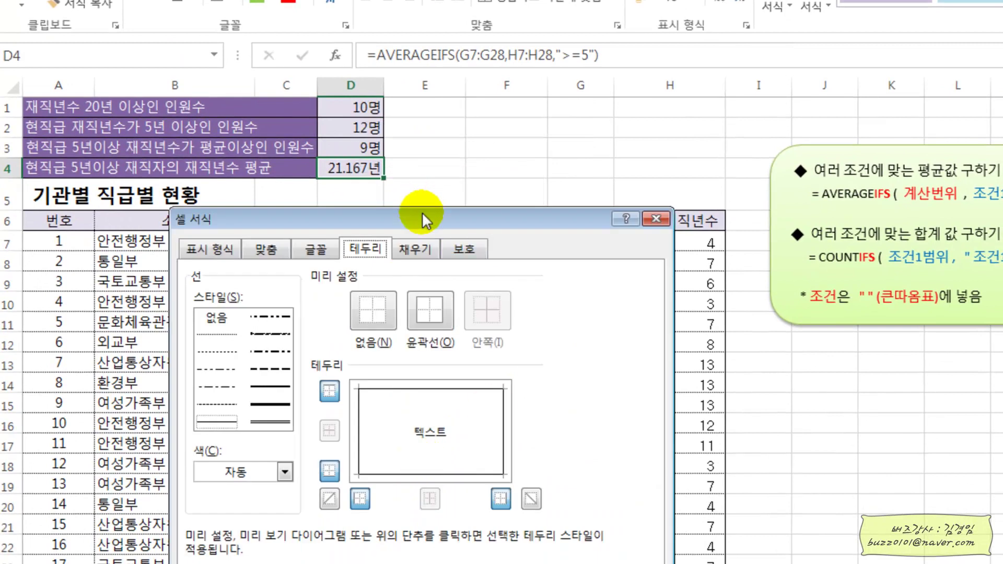
pyautogui.moveTo(421, 216); pyautogui.dragTo(747, 137)
pyautogui.click(534, 163)
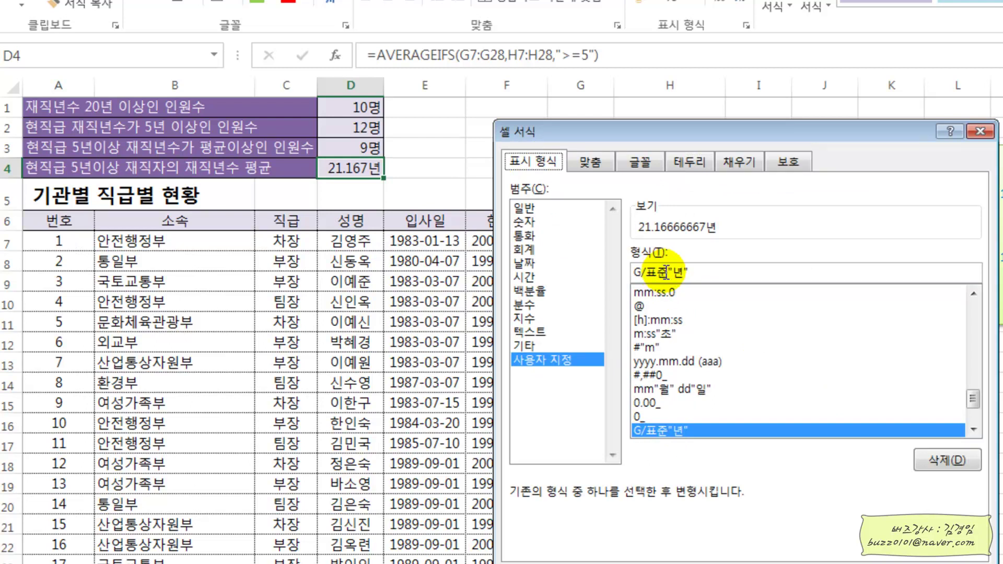
pyautogui.moveTo(665, 272); pyautogui.dragTo(616, 277)
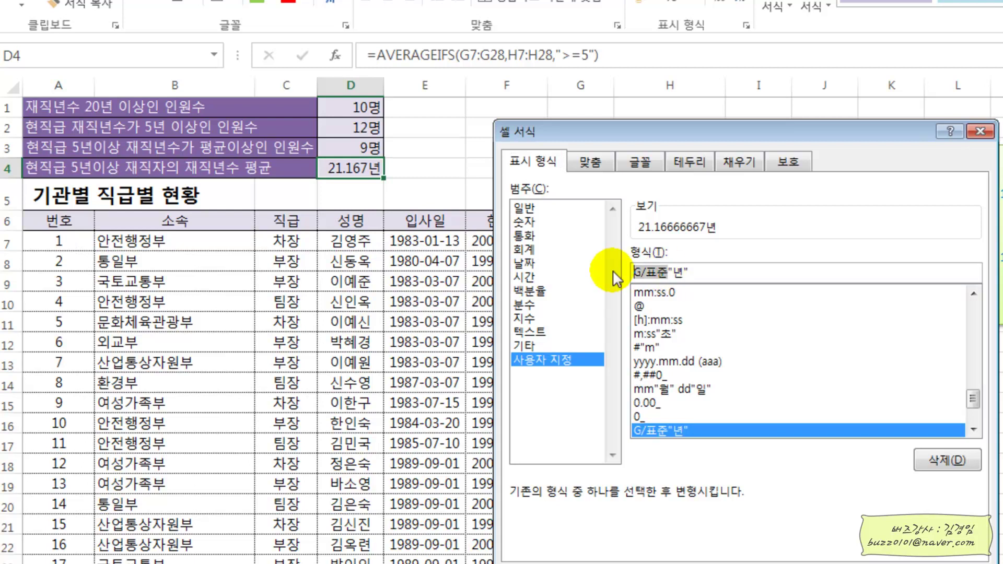
pyautogui.write('0')
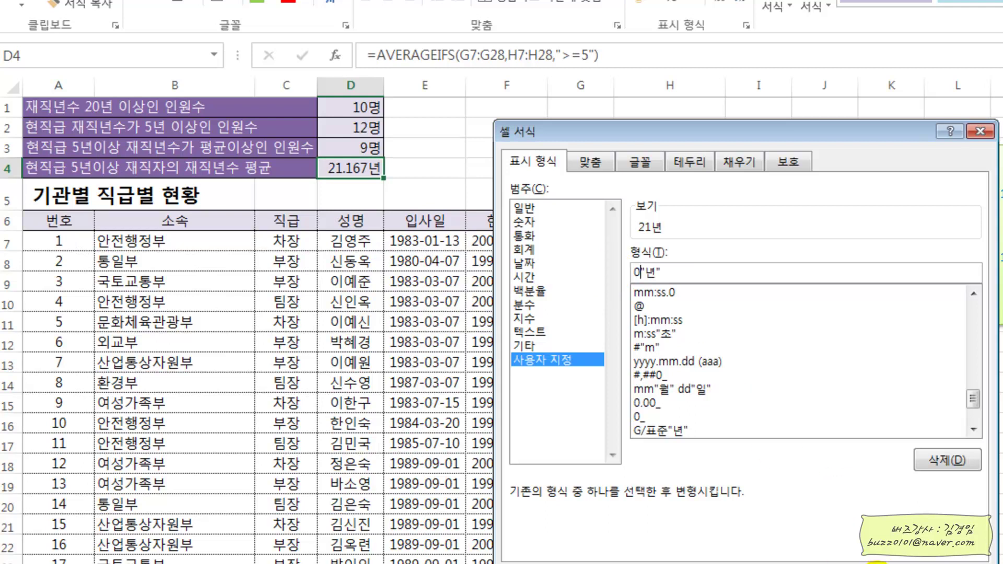
pyautogui.click(880, 562)
pyautogui.click(523, 164)
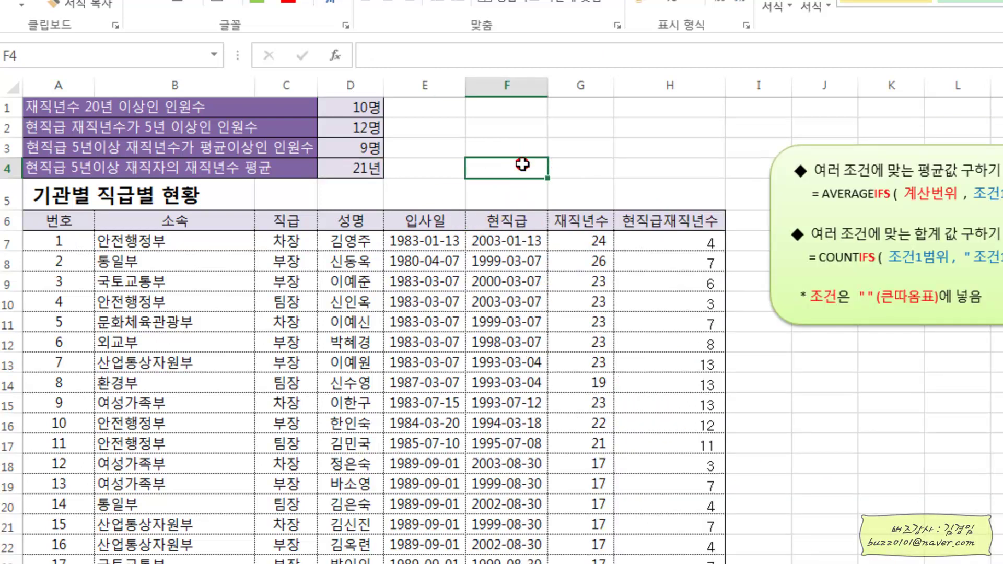